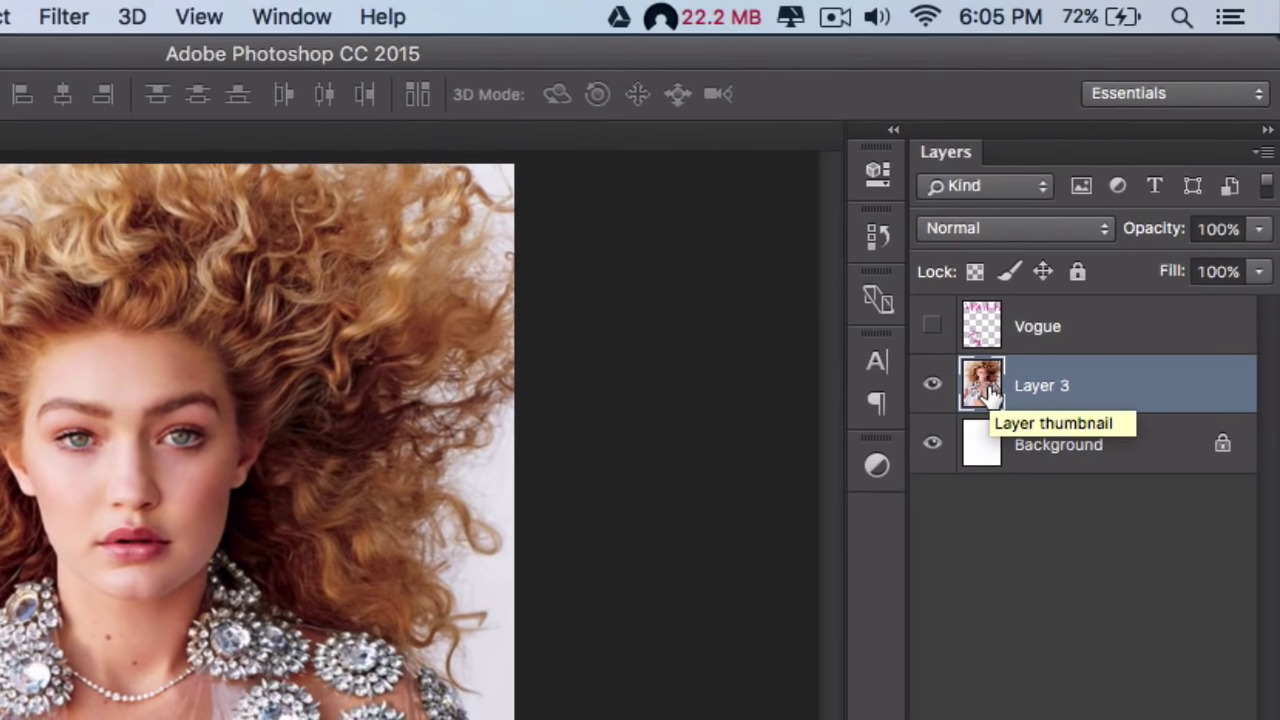
Step: Duplicate Layer 3 and brighten the copy with a Shadows/Highlights correction at 30% Shadows
{"action": "key", "text": "super+j"}
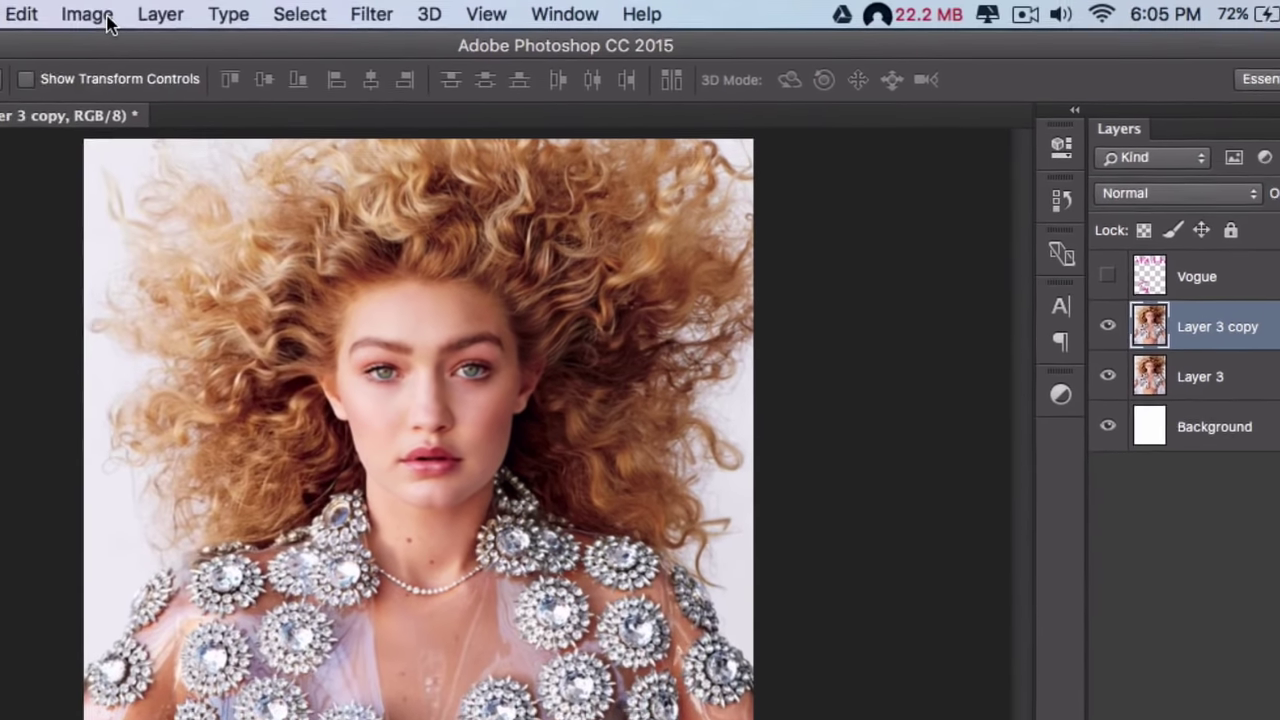
{"action": "left_click", "coordinate": [120, 14]}
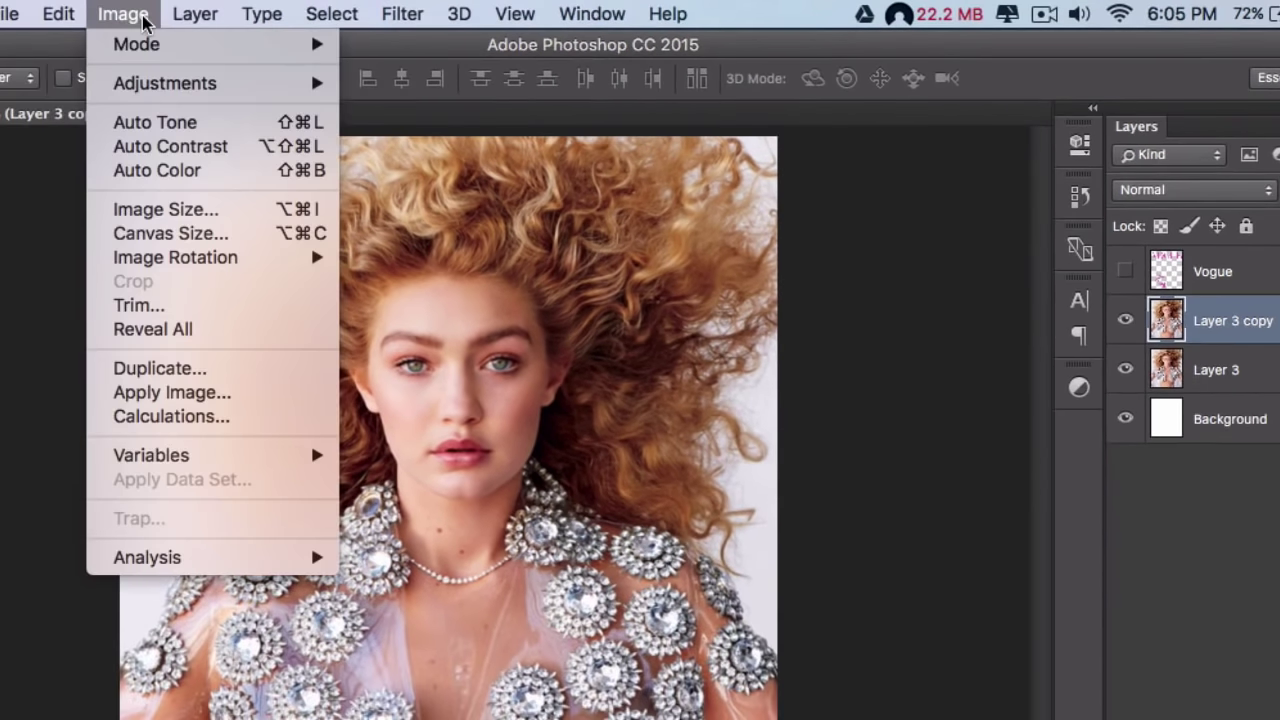
{"action": "mouse_move", "coordinate": [178, 83]}
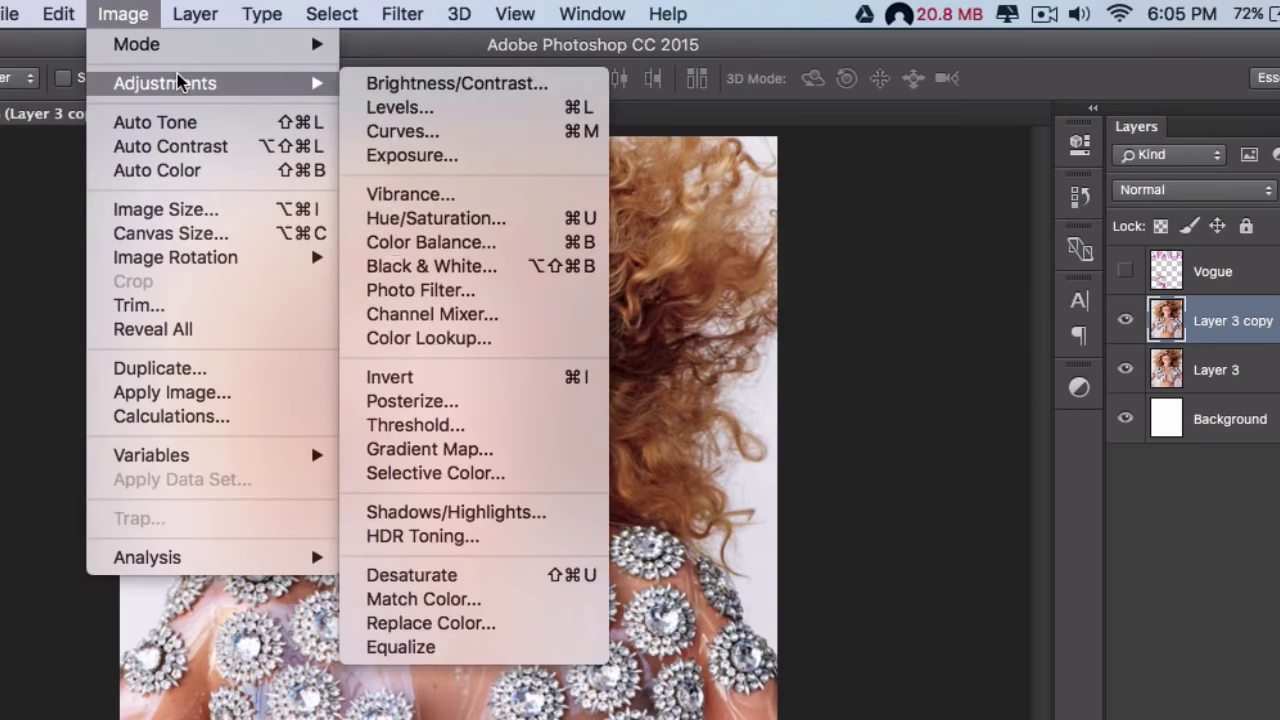
{"action": "left_click", "coordinate": [503, 512]}
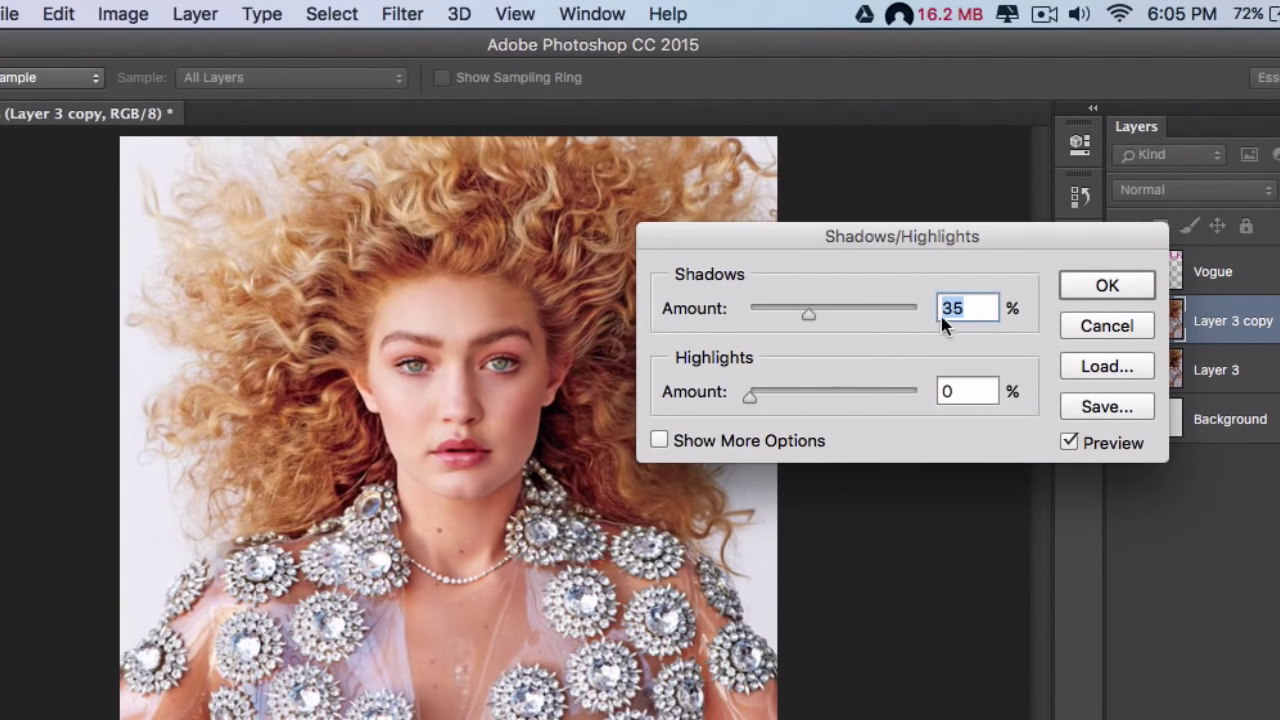
{"action": "type", "text": "30"}
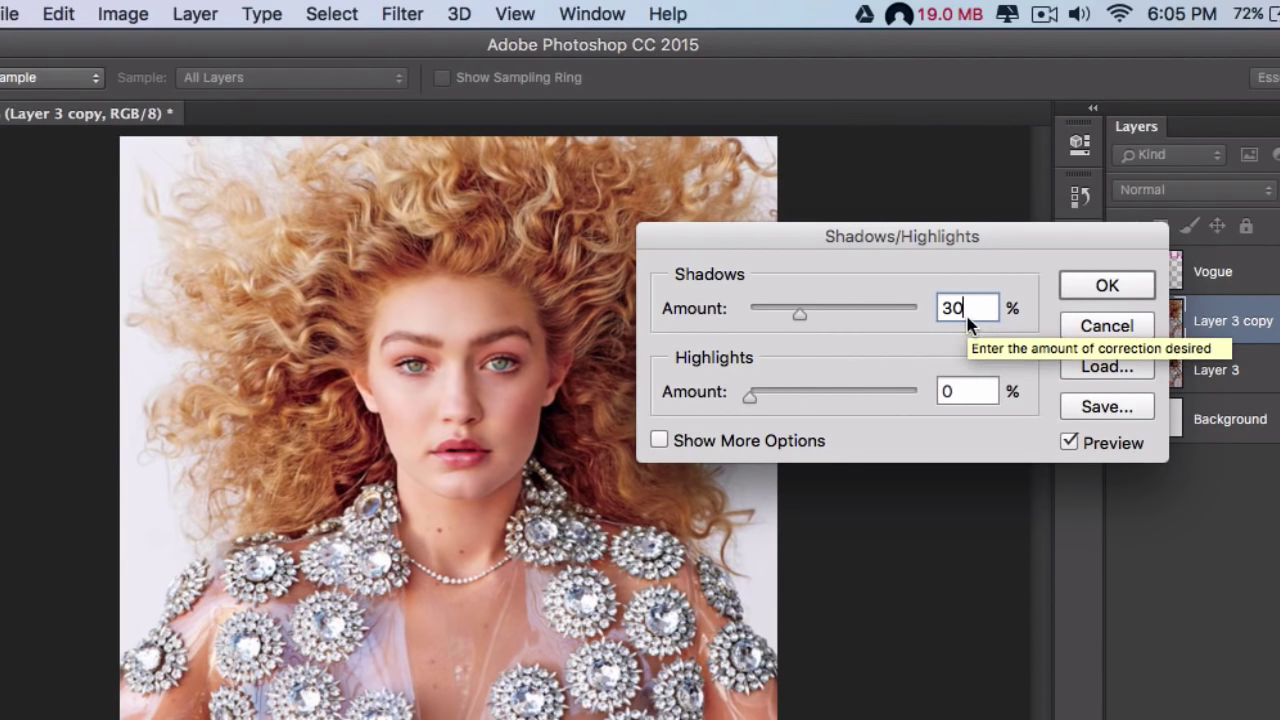
{"action": "left_click", "coordinate": [1066, 284]}
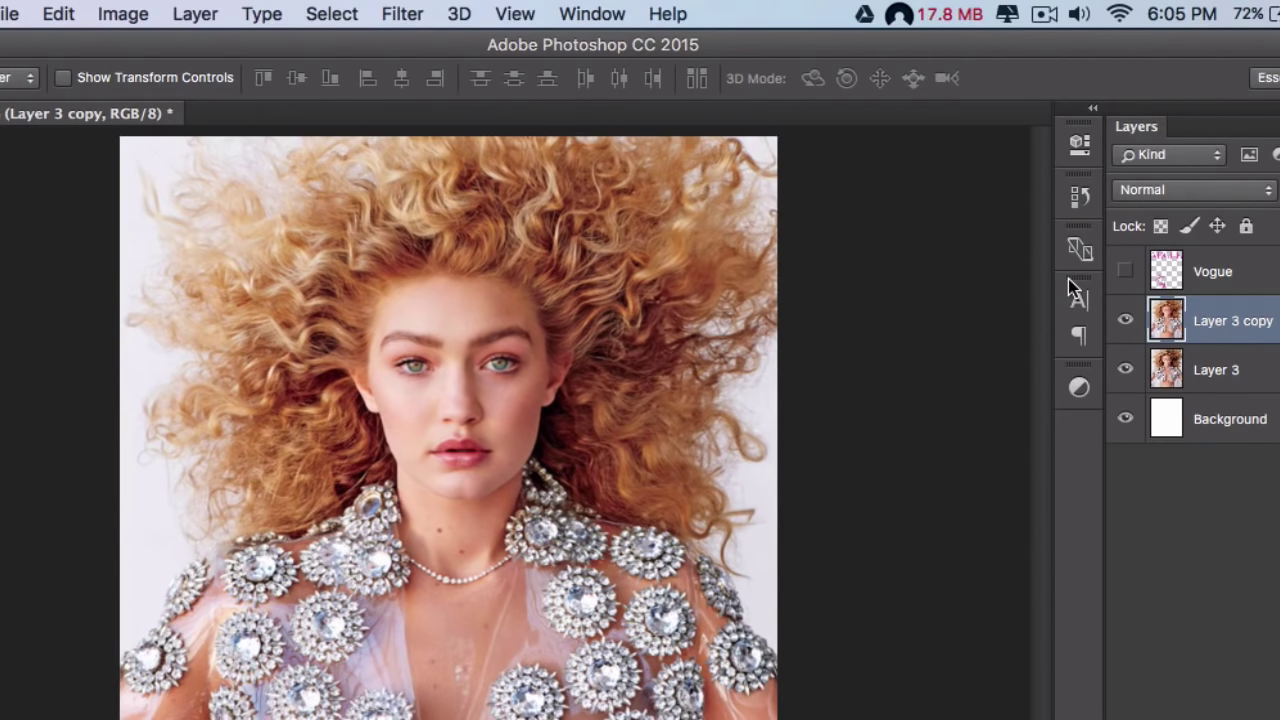
Step: Compare Layer 3 copy on and off, then Alt-split its This Layer white Blend If slider
{"action": "left_click", "coordinate": [1126, 320]}
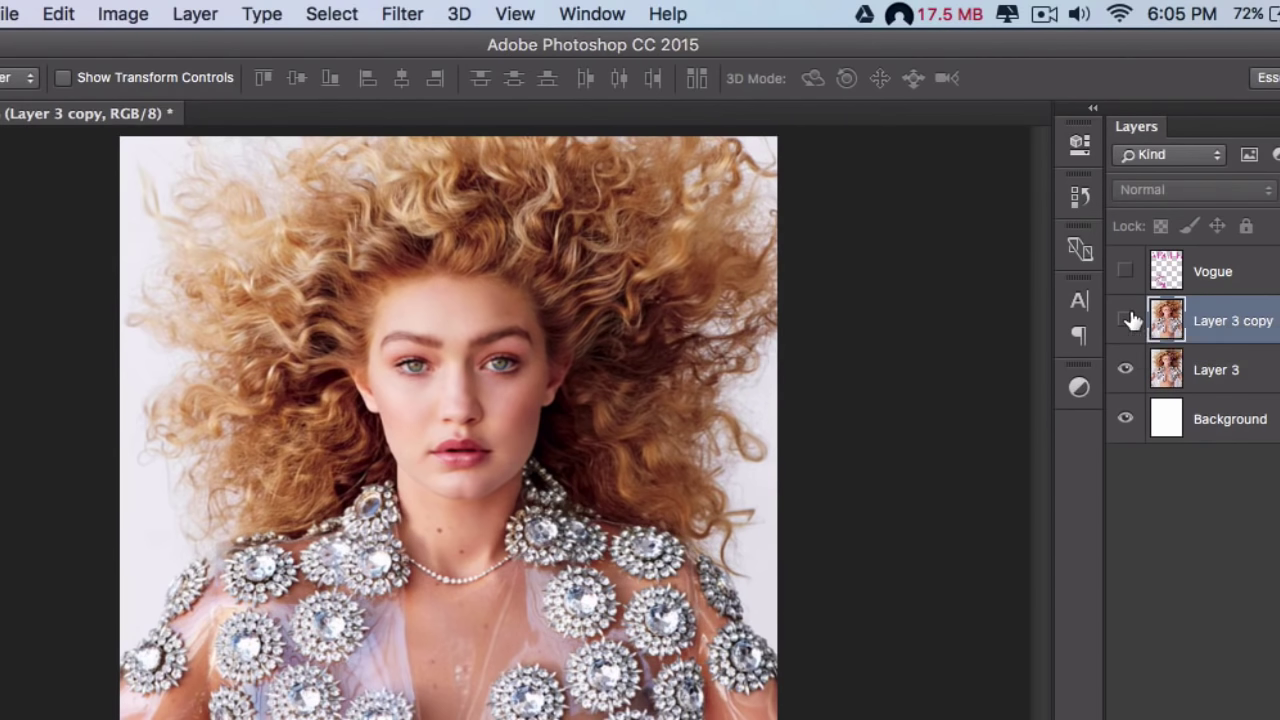
{"action": "left_click", "coordinate": [1128, 320]}
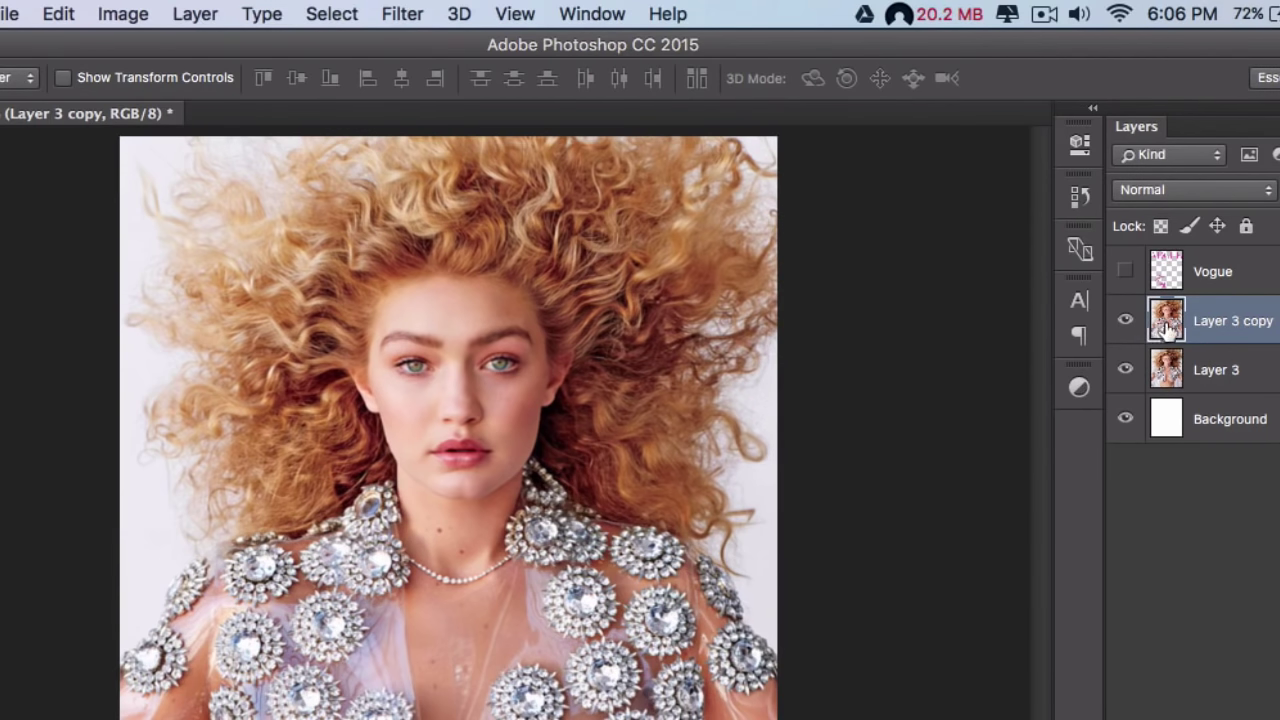
{"action": "right_click", "coordinate": [1167, 326]}
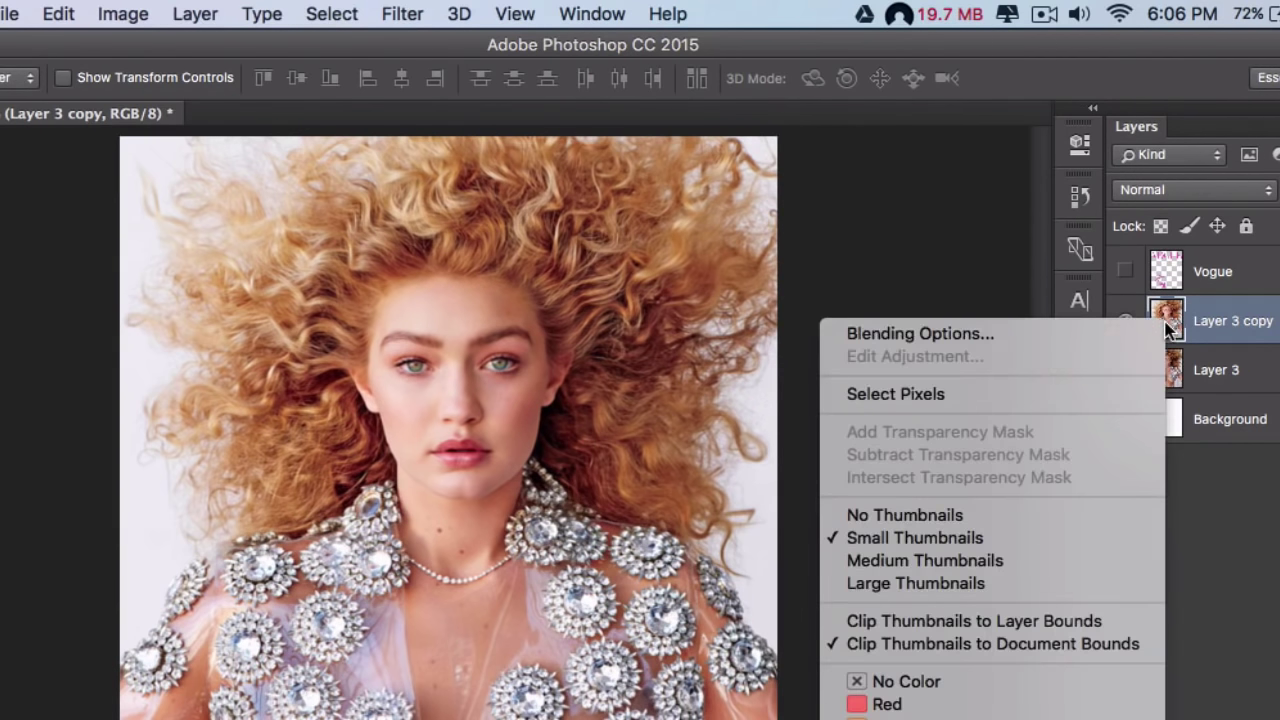
{"action": "left_click", "coordinate": [1053, 330]}
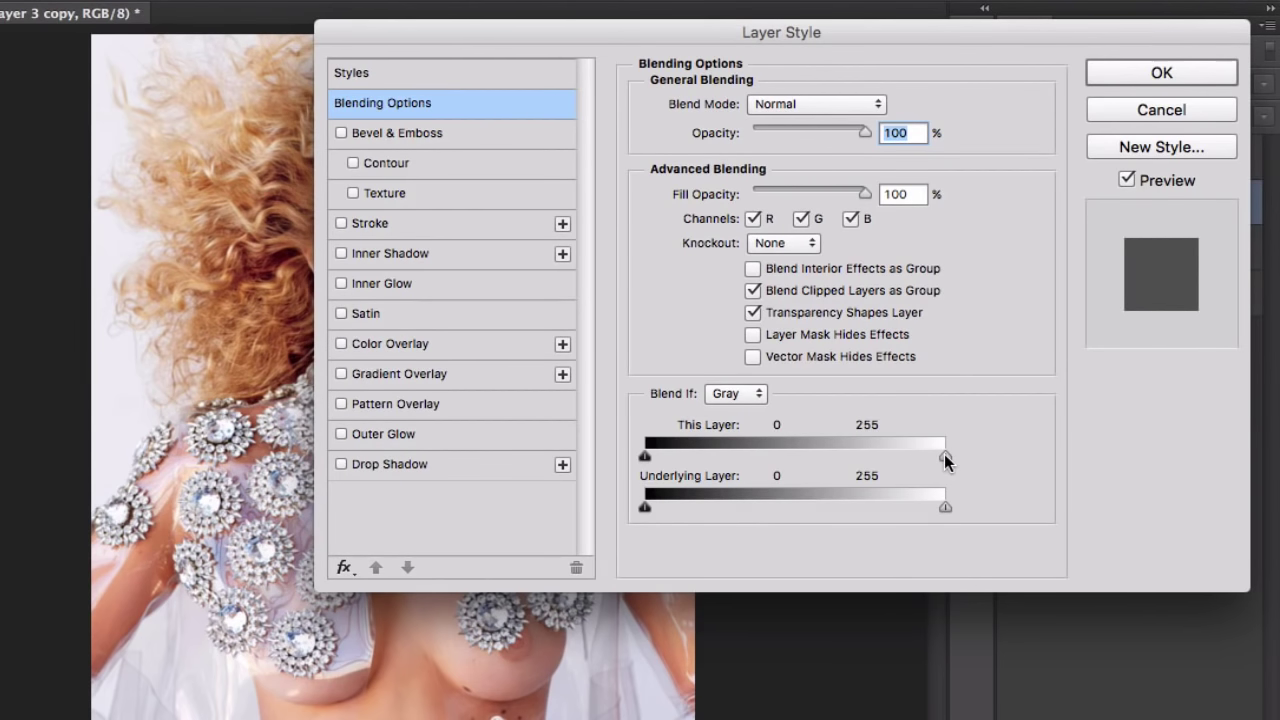
{"action": "key", "text": "alt"}
{"action": "left_click_drag", "start_coordinate": [942, 456], "coordinate": [635, 456]}
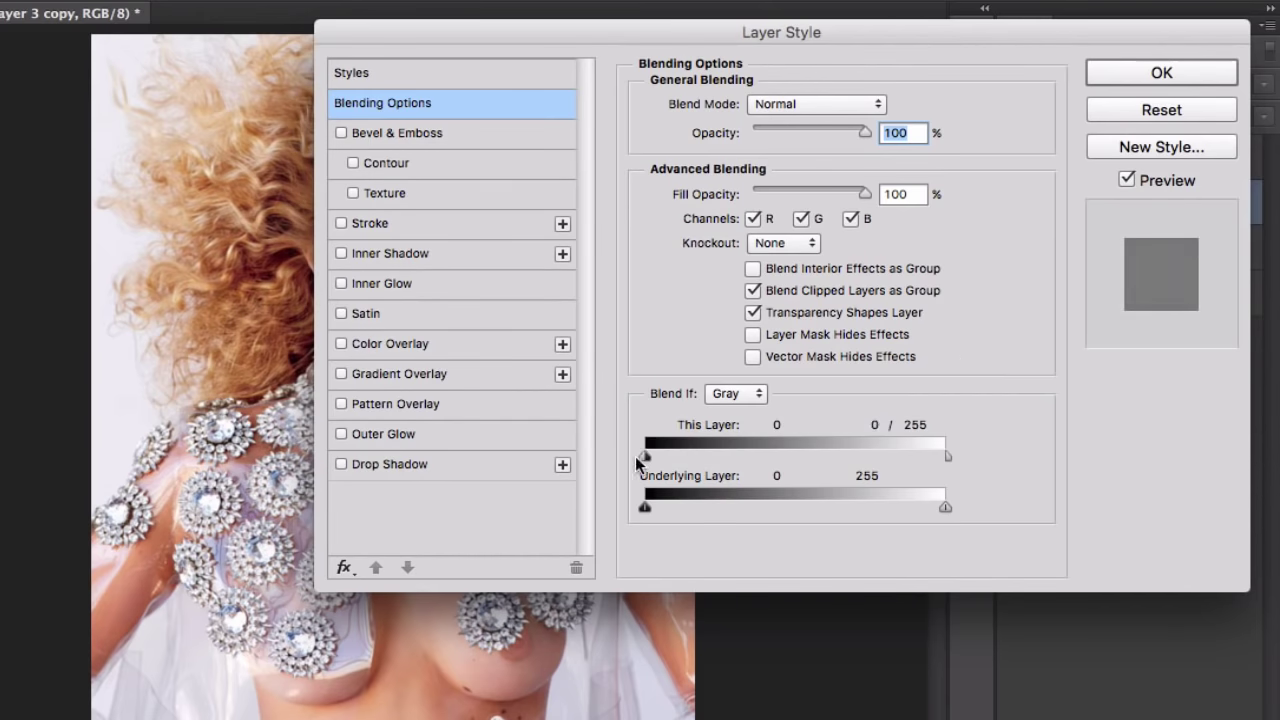
{"action": "left_click", "coordinate": [1118, 75]}
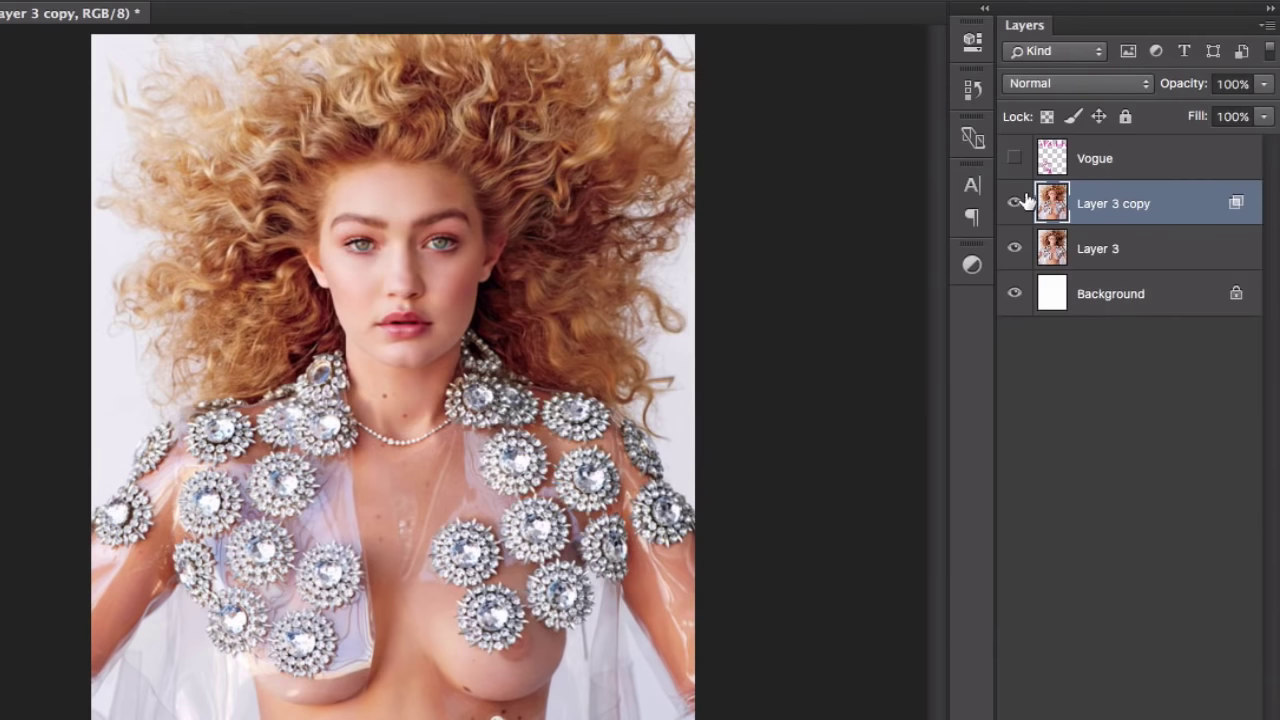
Step: Toggle Layer 3 copy's visibility repeatedly to compare the portrait with and without it
{"action": "left_click", "coordinate": [1010, 201]}
{"action": "left_click", "coordinate": [1010, 201]}
{"action": "left_click", "coordinate": [1010, 201]}
{"action": "left_click", "coordinate": [1011, 201]}
{"action": "left_click", "coordinate": [1011, 201]}
{"action": "left_click", "coordinate": [1011, 201]}
{"action": "left_click", "coordinate": [1011, 201]}
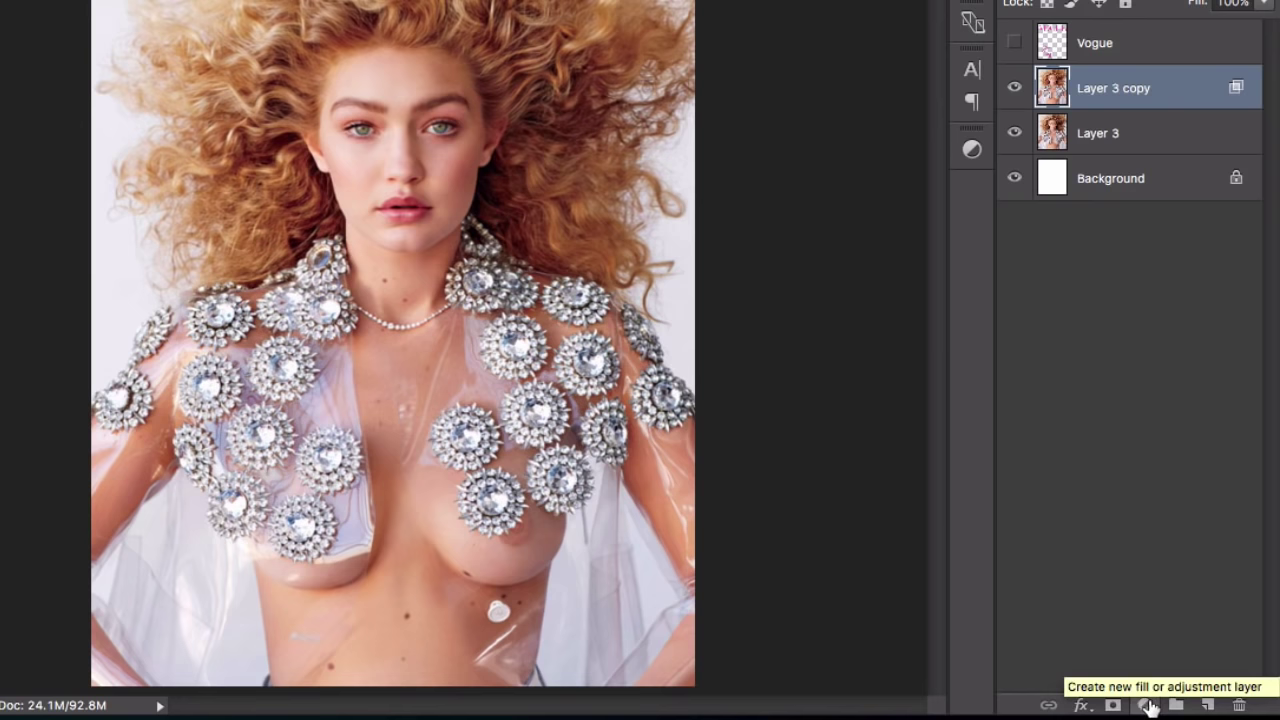
Step: Add a Curves adjustment layer with a raised black point, lowered white point and S-curve
{"action": "left_click", "coordinate": [1145, 705]}
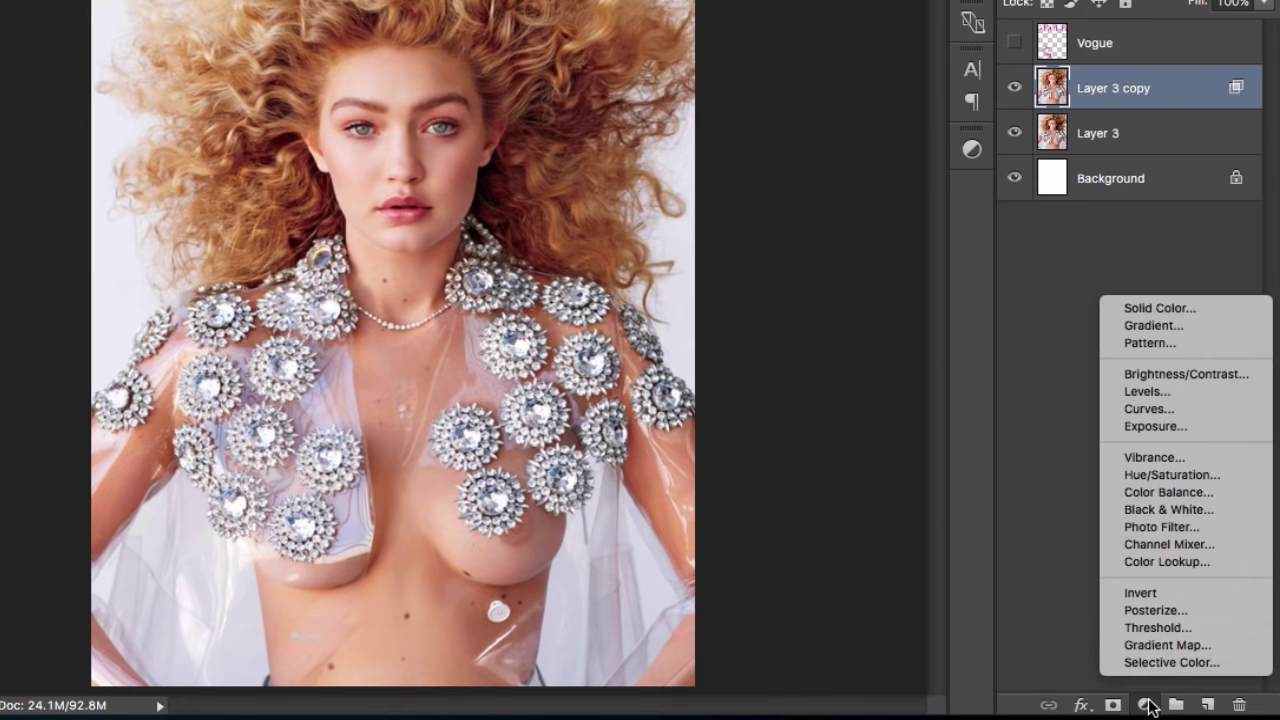
{"action": "left_click", "coordinate": [1142, 409]}
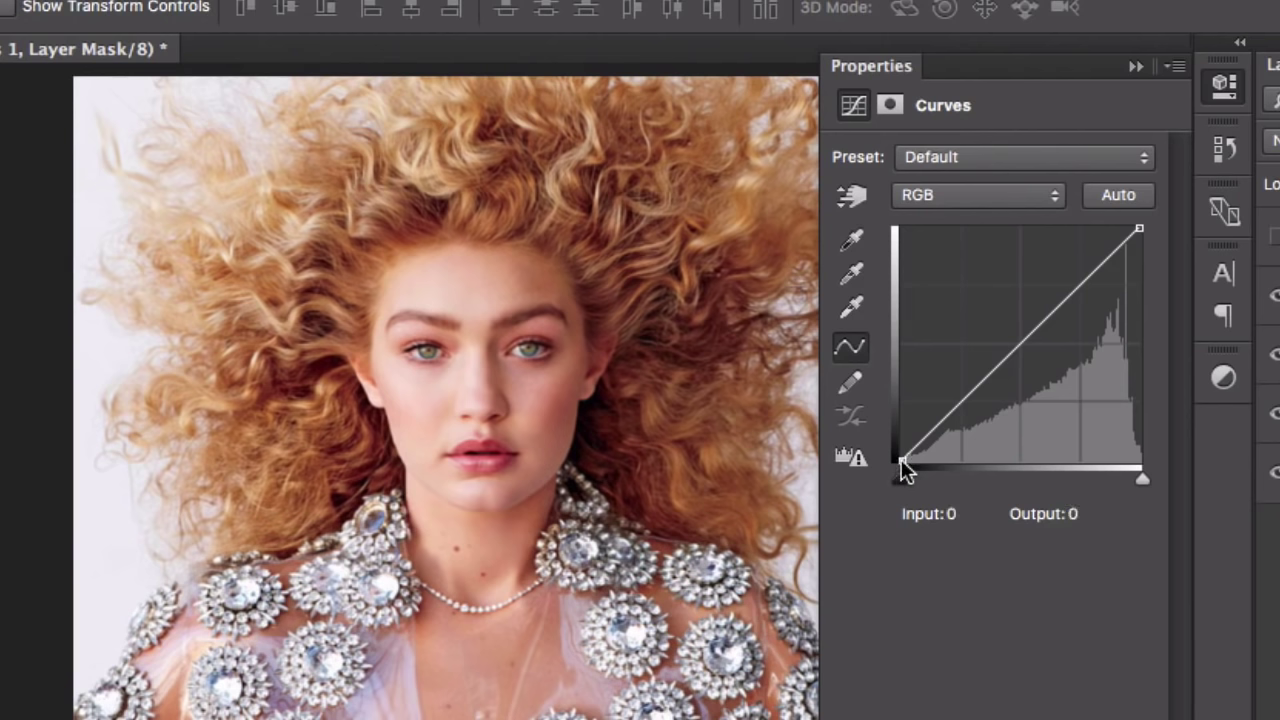
{"action": "left_click_drag", "start_coordinate": [901, 459], "coordinate": [901, 404]}
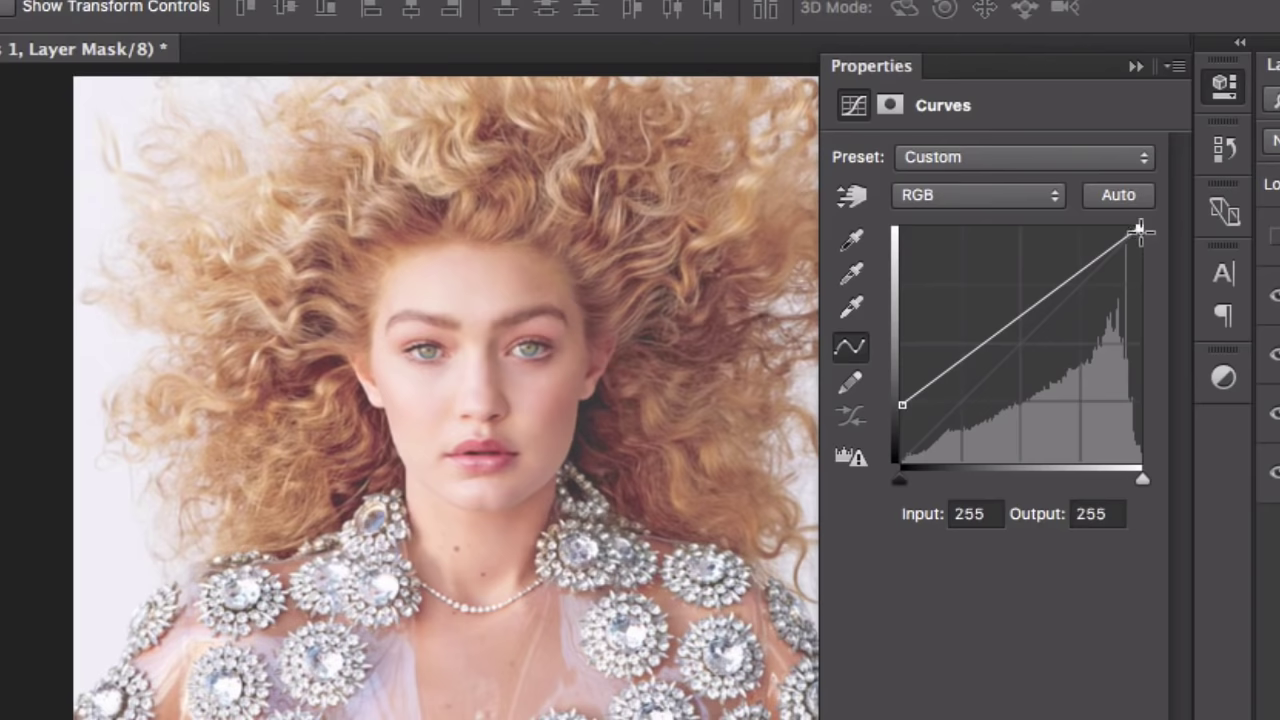
{"action": "left_click_drag", "start_coordinate": [1140, 236], "coordinate": [1140, 283]}
{"action": "left_click_drag", "start_coordinate": [1080, 311], "coordinate": [1082, 284]}
{"action": "left_click", "coordinate": [962, 348]}
{"action": "left_click_drag", "start_coordinate": [962, 350], "coordinate": [967, 399]}
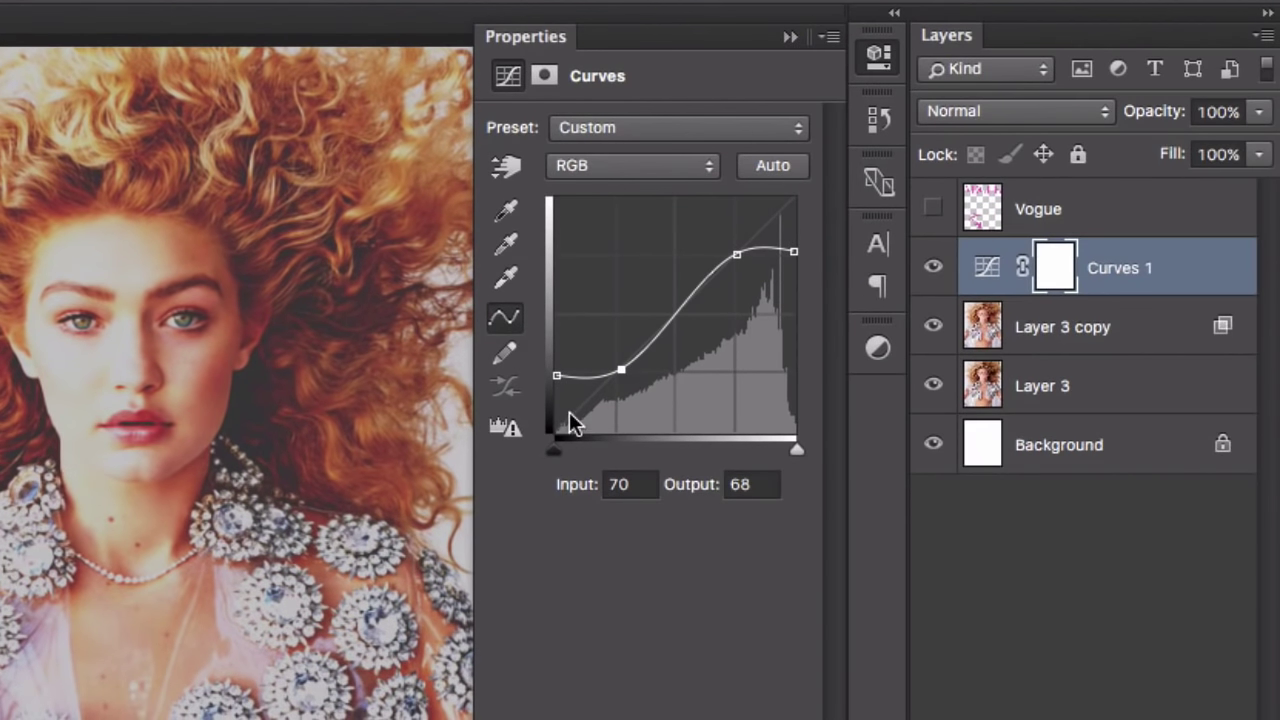
Step: Switch Curves 1 to Difference blend mode and set its opacity to 30%
{"action": "left_click", "coordinate": [1003, 106]}
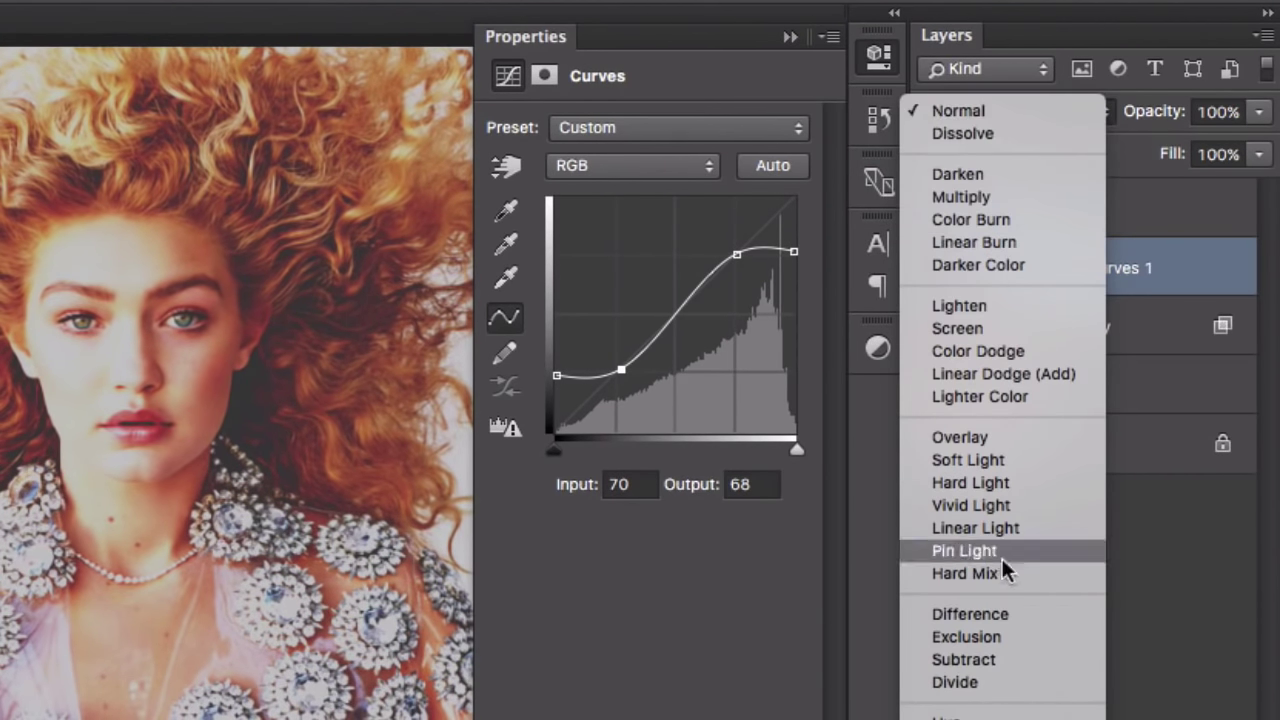
{"action": "left_click", "coordinate": [997, 616]}
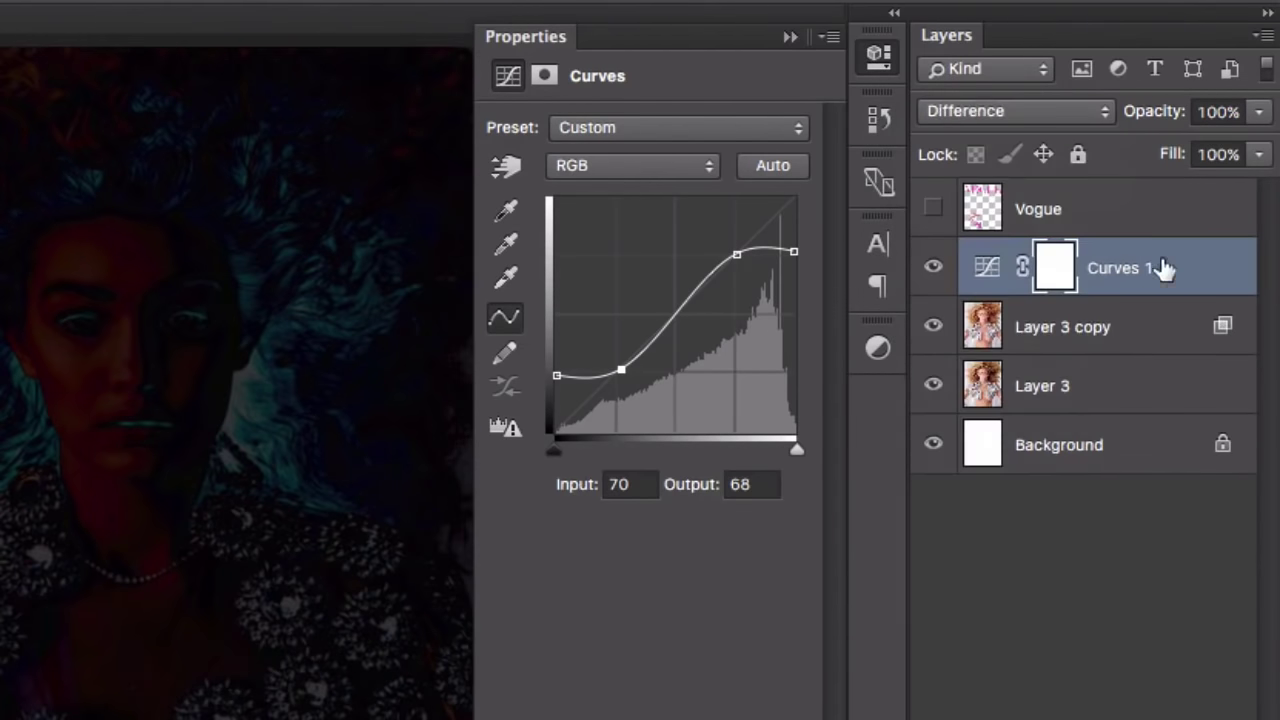
{"action": "left_click", "coordinate": [1218, 110]}
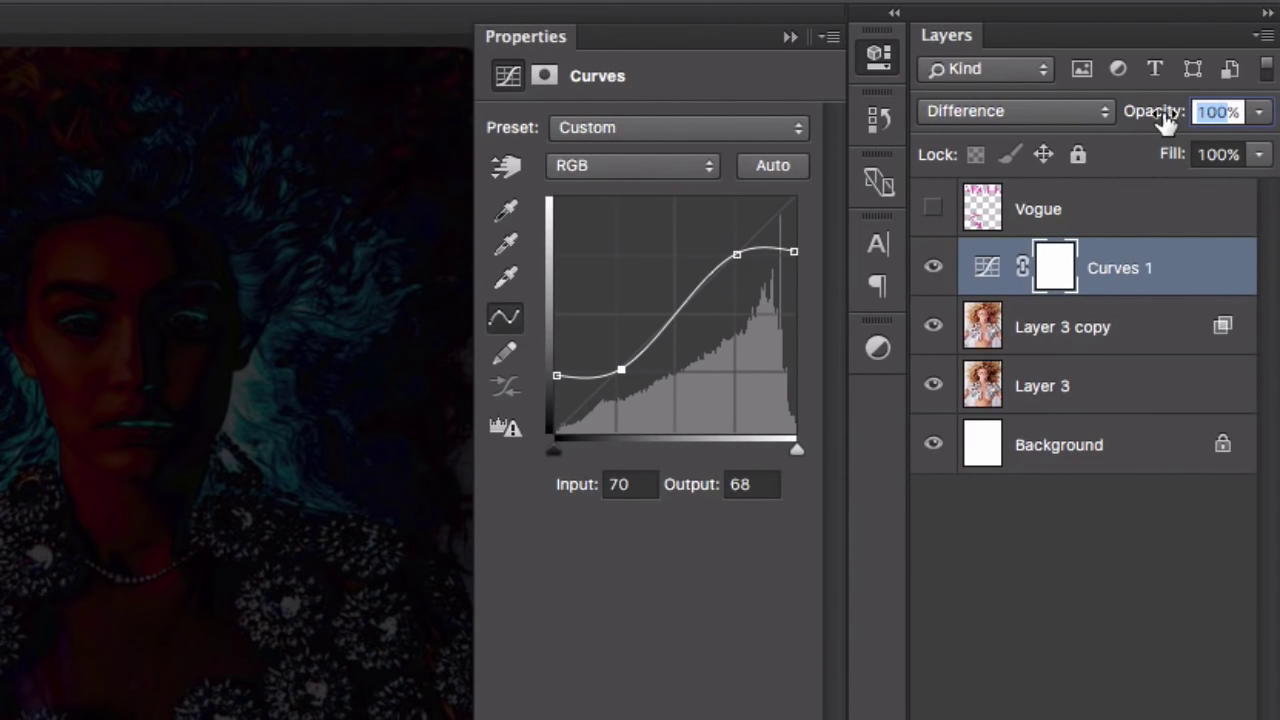
{"action": "type", "text": "30"}
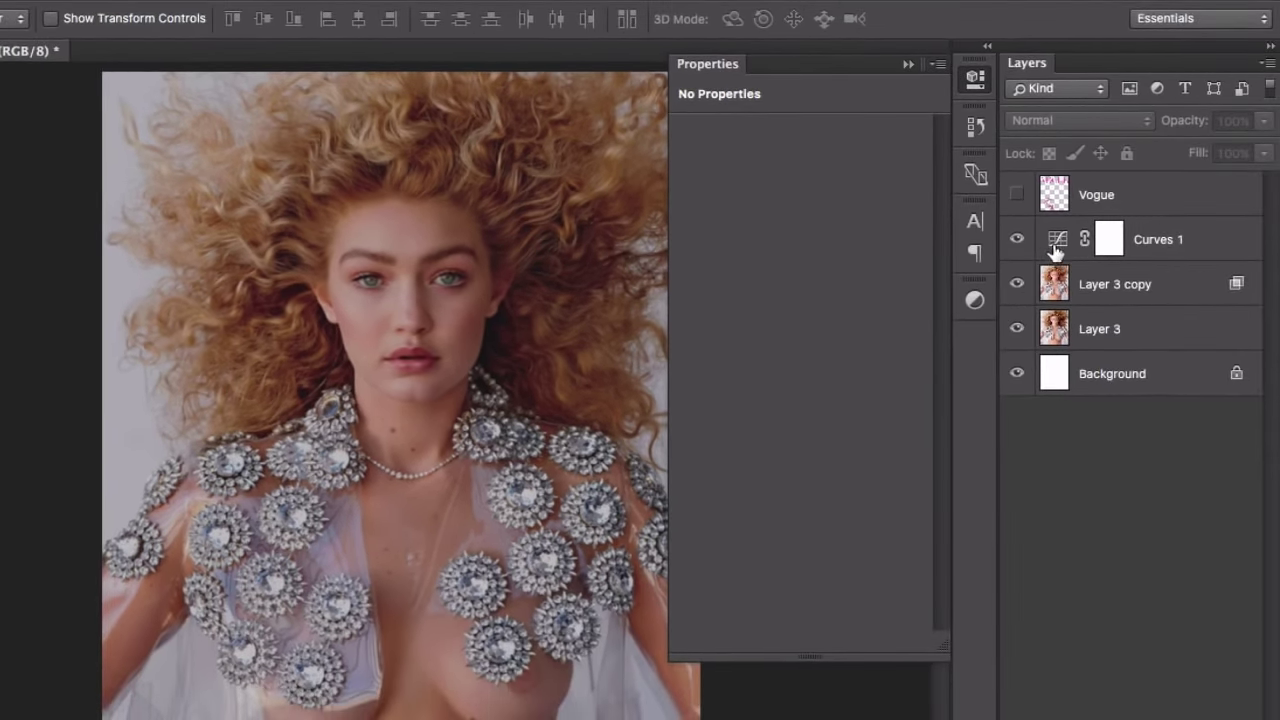
Step: In Curves 1's Blending Options, Alt-split the This Layer white slider to 43/255
{"action": "right_click", "coordinate": [1055, 250]}
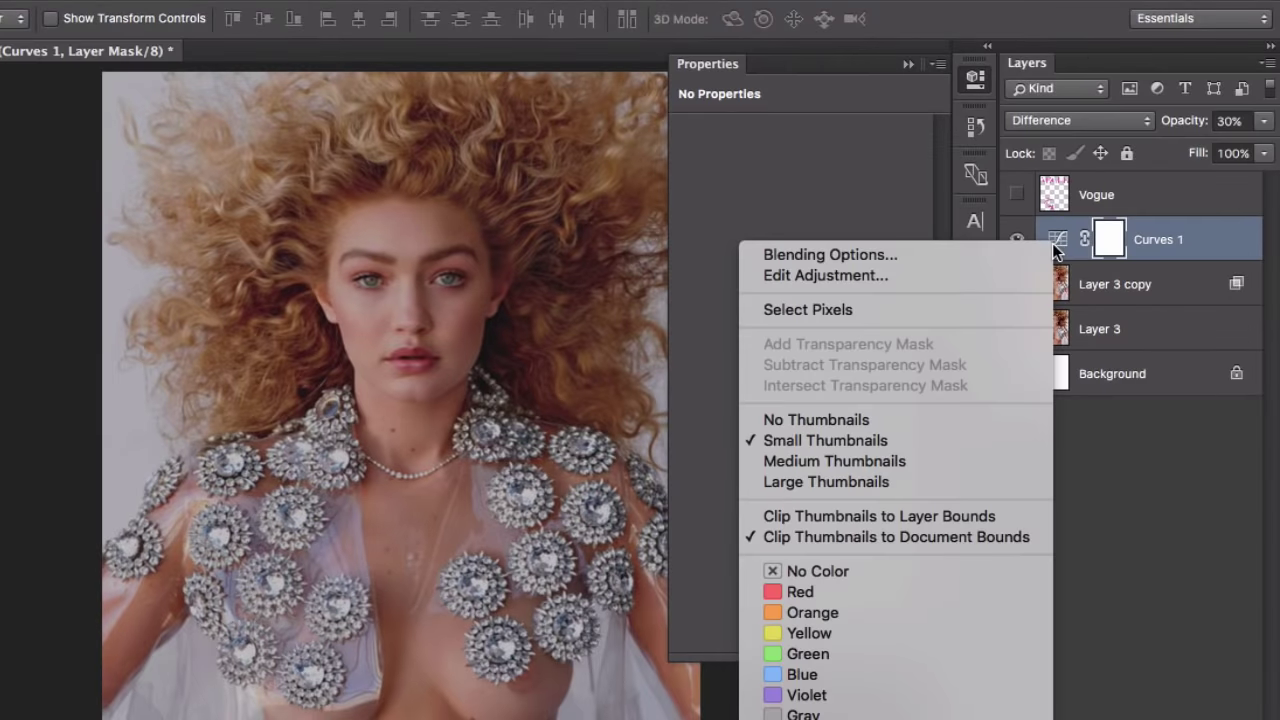
{"action": "left_click", "coordinate": [889, 249]}
{"action": "key", "text": "alt"}
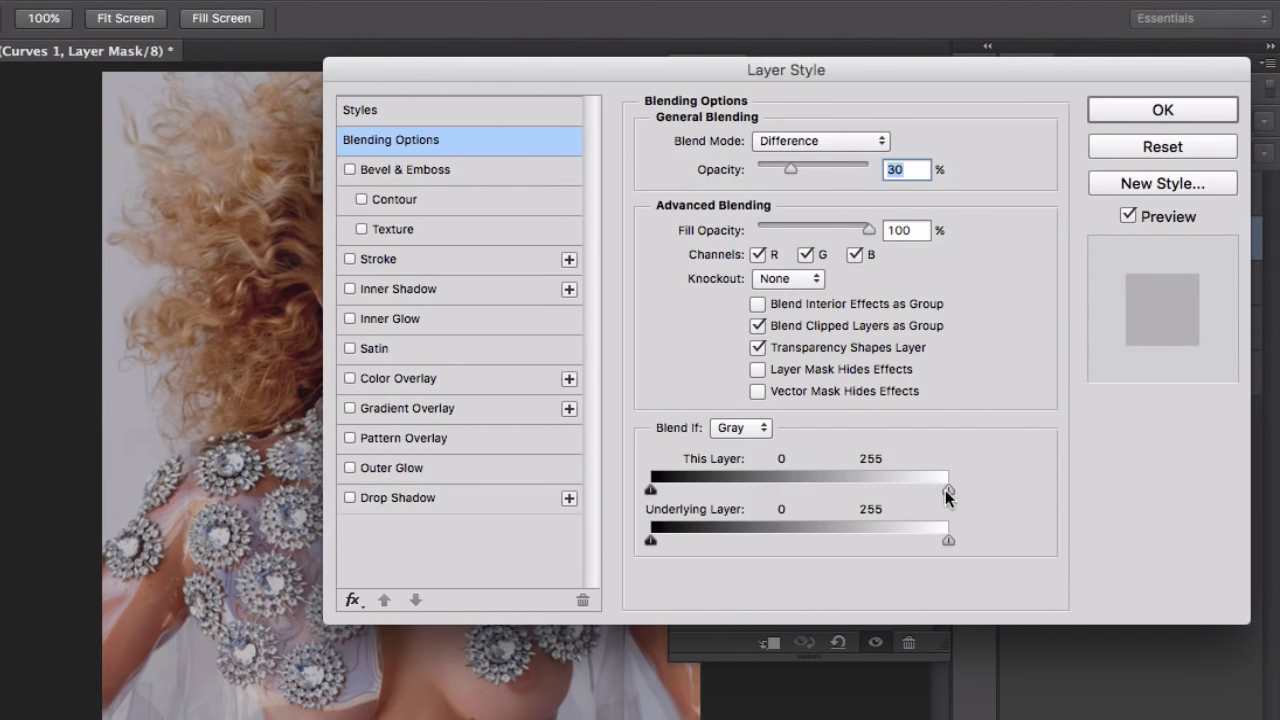
{"action": "left_click_drag", "start_coordinate": [945, 490], "coordinate": [640, 488]}
{"action": "left_click", "coordinate": [1182, 116]}
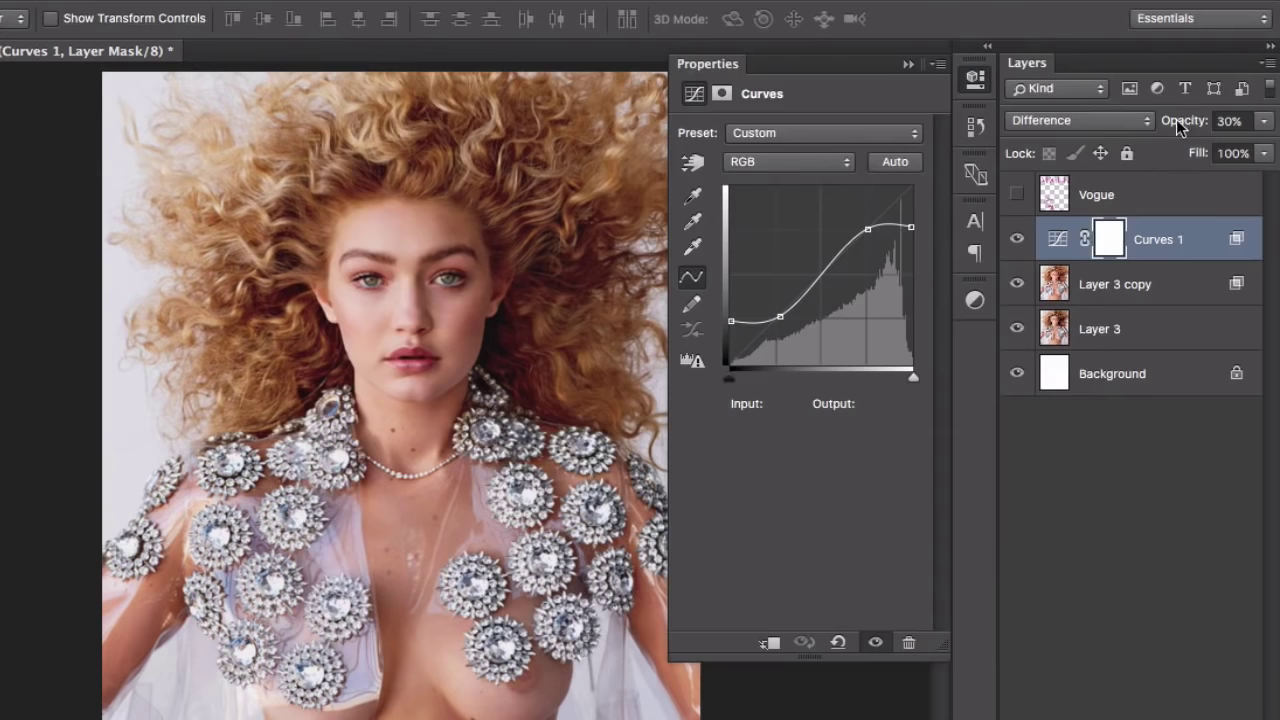
{"action": "left_click", "coordinate": [1017, 241]}
{"action": "left_click", "coordinate": [1017, 241]}
{"action": "left_click", "coordinate": [1017, 241]}
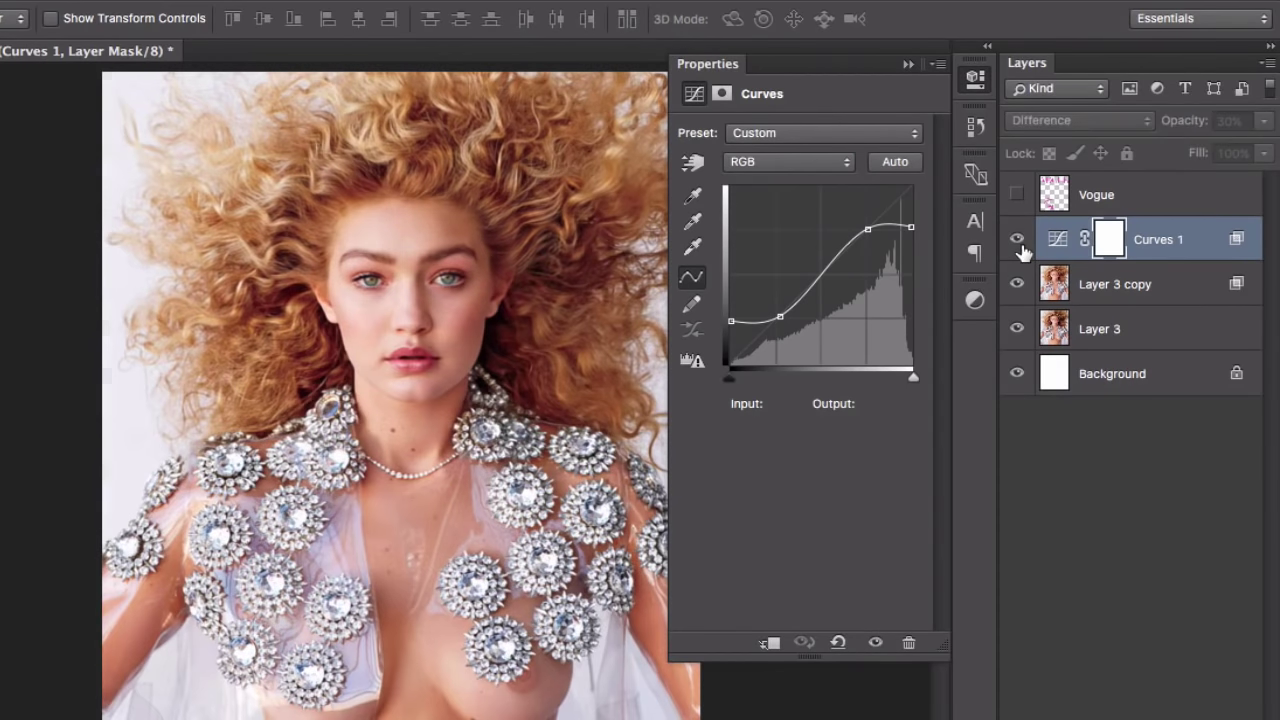
{"action": "left_click", "coordinate": [1017, 241]}
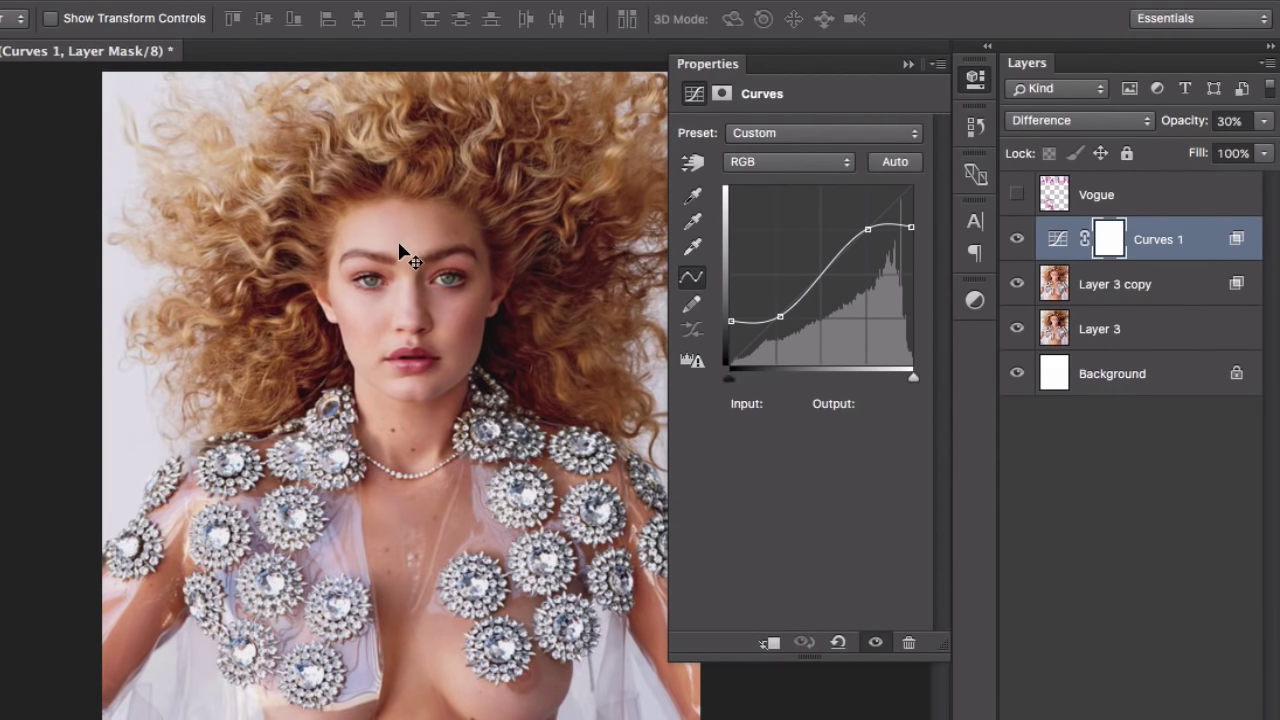
{"action": "key", "text": "ctrl+plus"}
{"action": "key", "text": "ctrl+plus"}
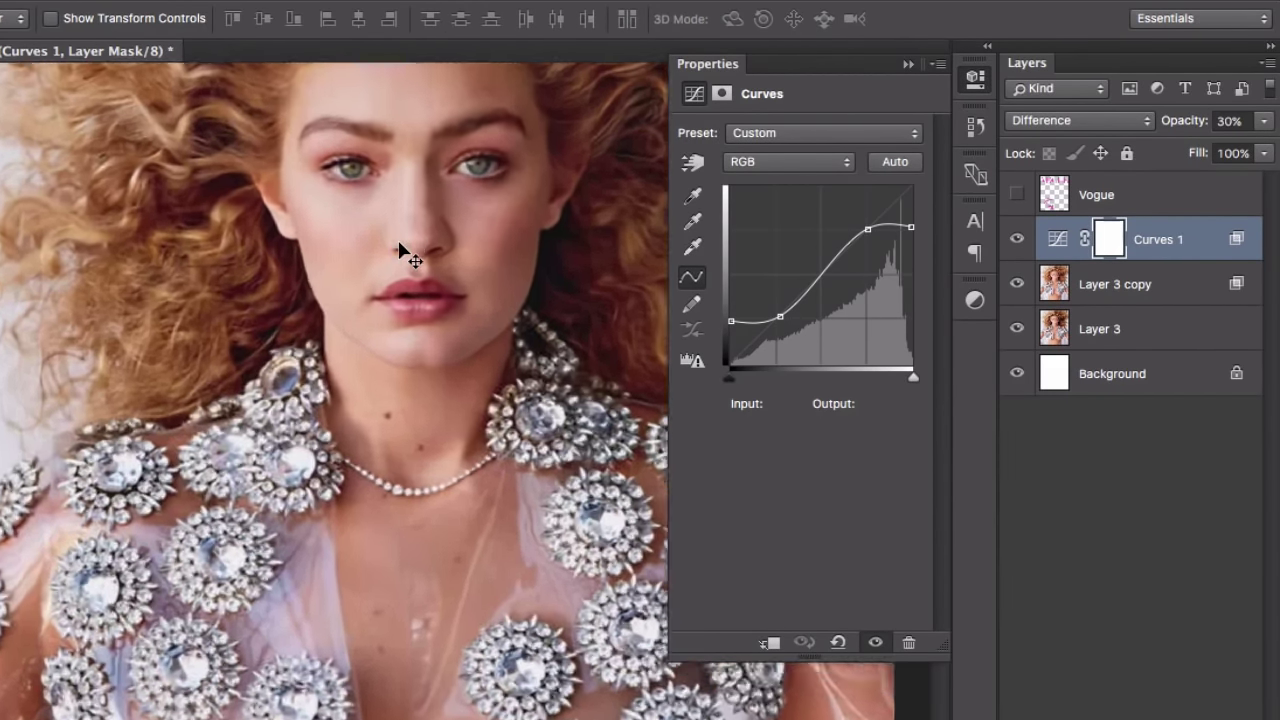
{"action": "key", "text": "ctrl+plus"}
{"action": "key", "text": "ctrl+plus"}
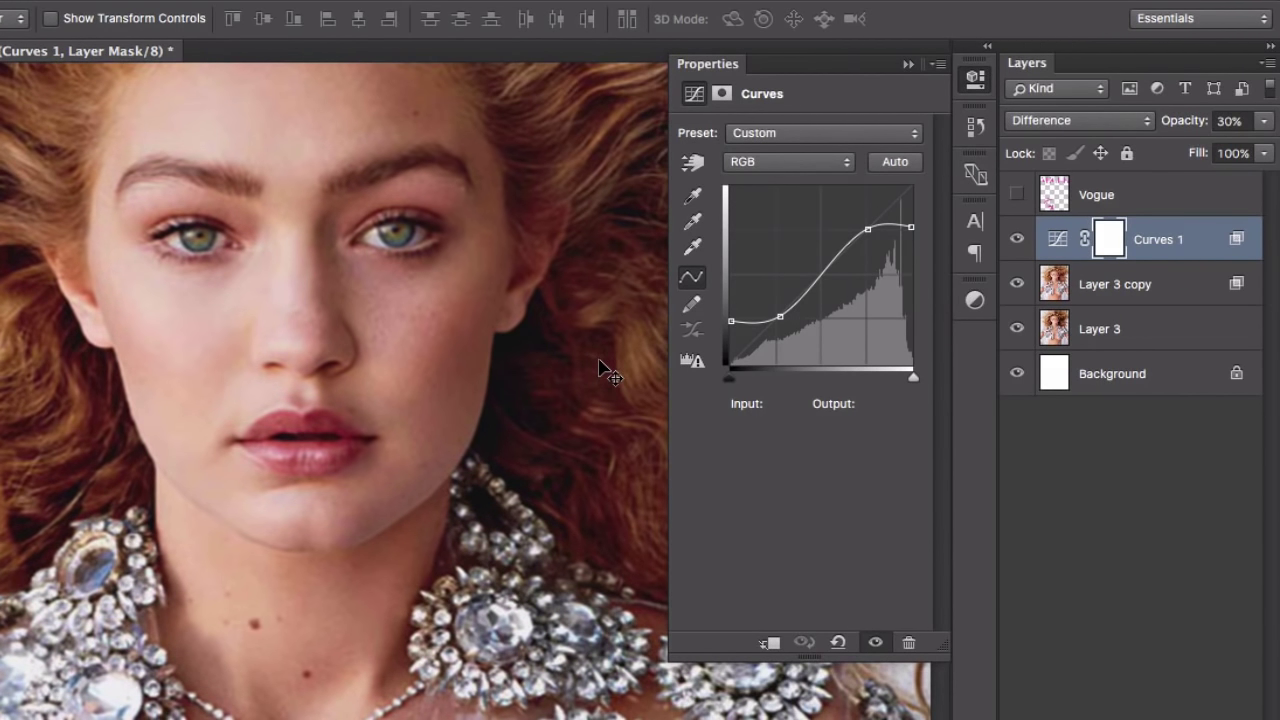
{"action": "key", "text": "ctrl+minus"}
{"action": "key", "text": "ctrl+minus"}
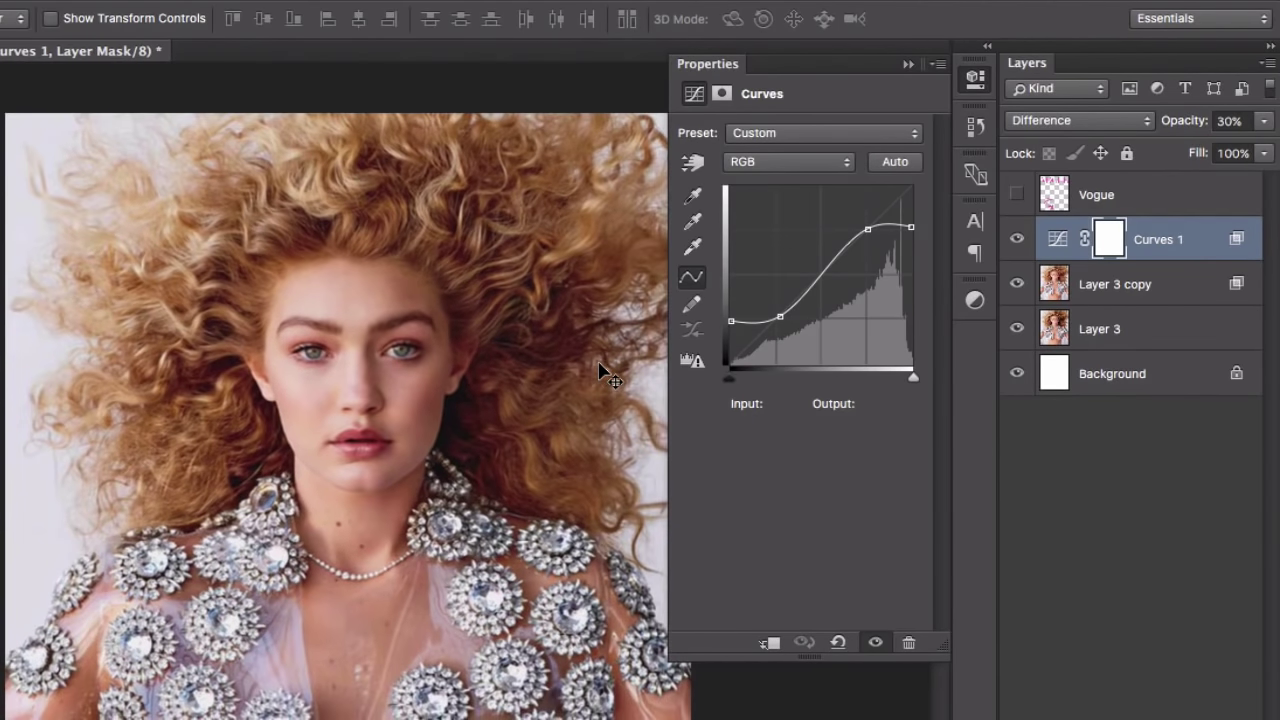
{"action": "key", "text": "ctrl+minus"}
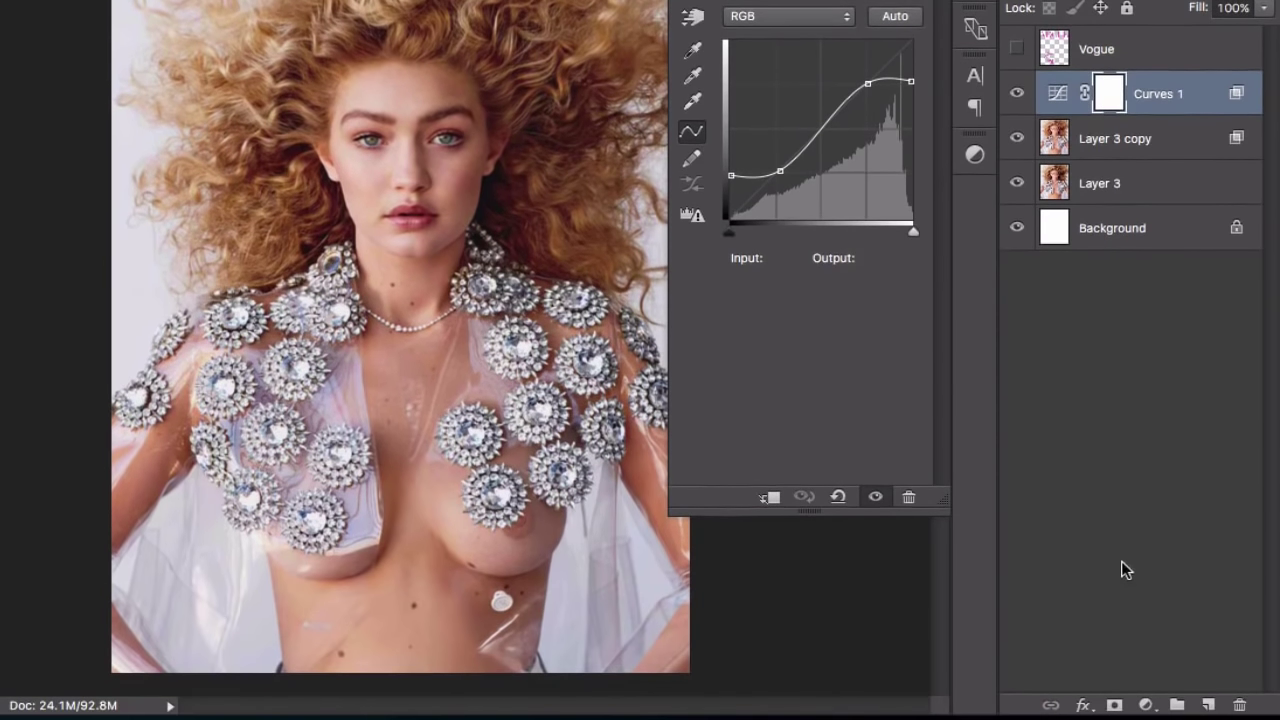
Step: Add a Vibrance adjustment layer with Vibrance at +100 and Saturation at -30
{"action": "left_click", "coordinate": [1147, 705]}
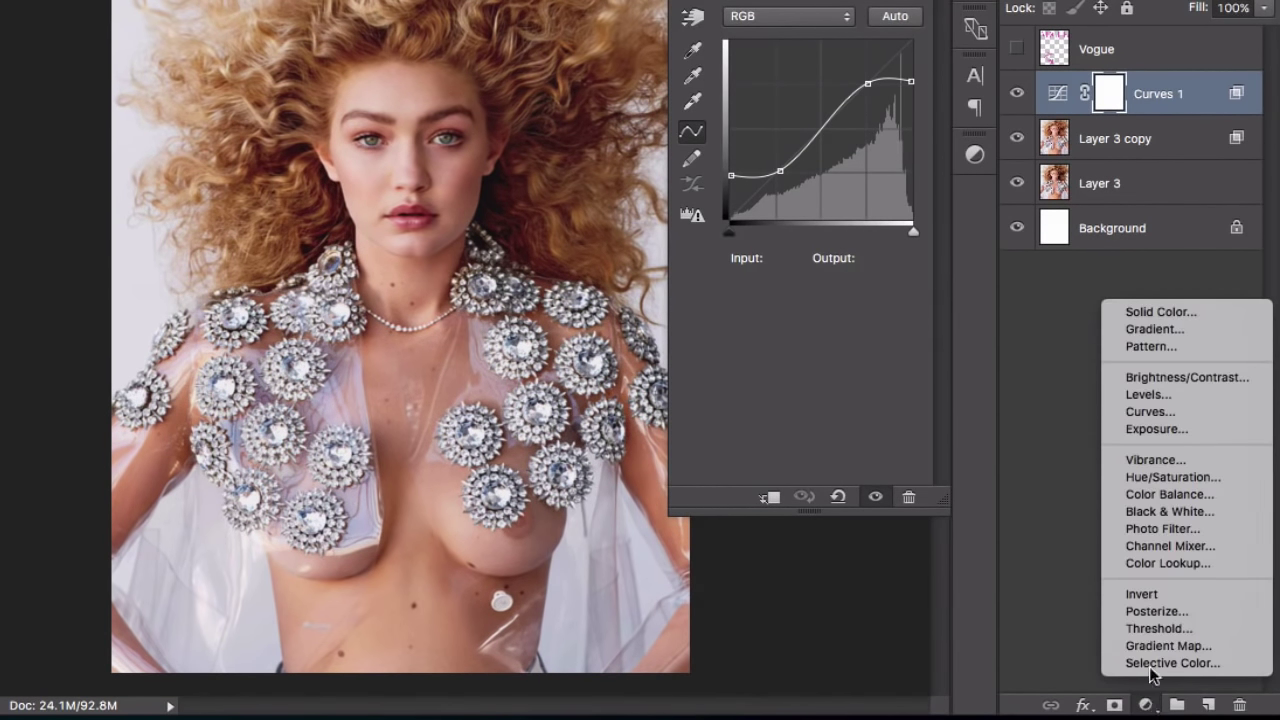
{"action": "left_click", "coordinate": [1146, 460]}
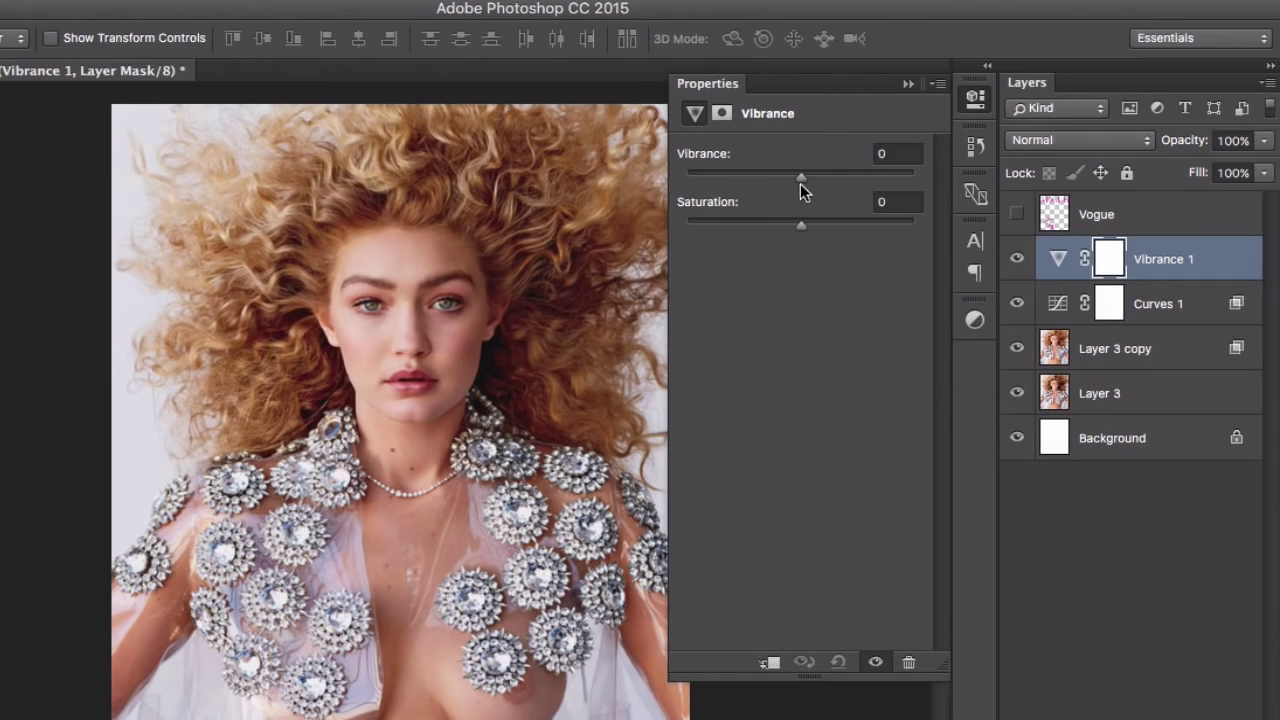
{"action": "left_click_drag", "start_coordinate": [802, 180], "coordinate": [925, 177]}
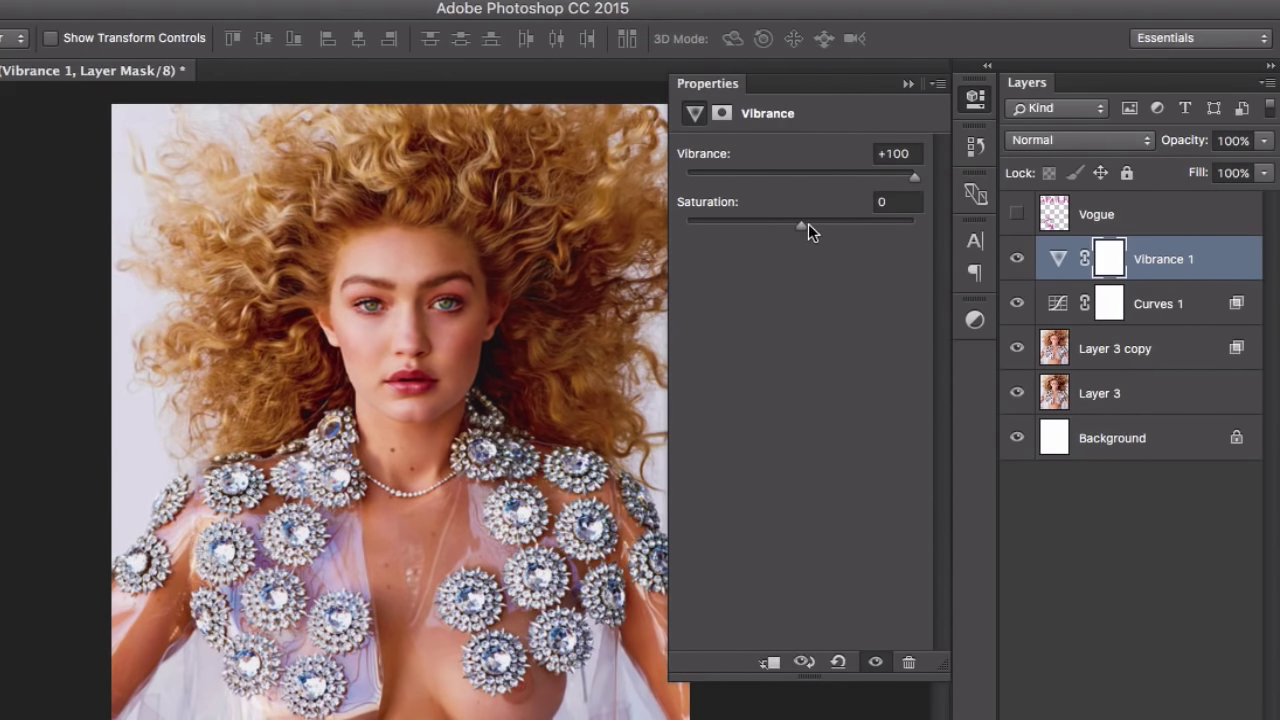
{"action": "left_click_drag", "start_coordinate": [808, 223], "coordinate": [669, 222]}
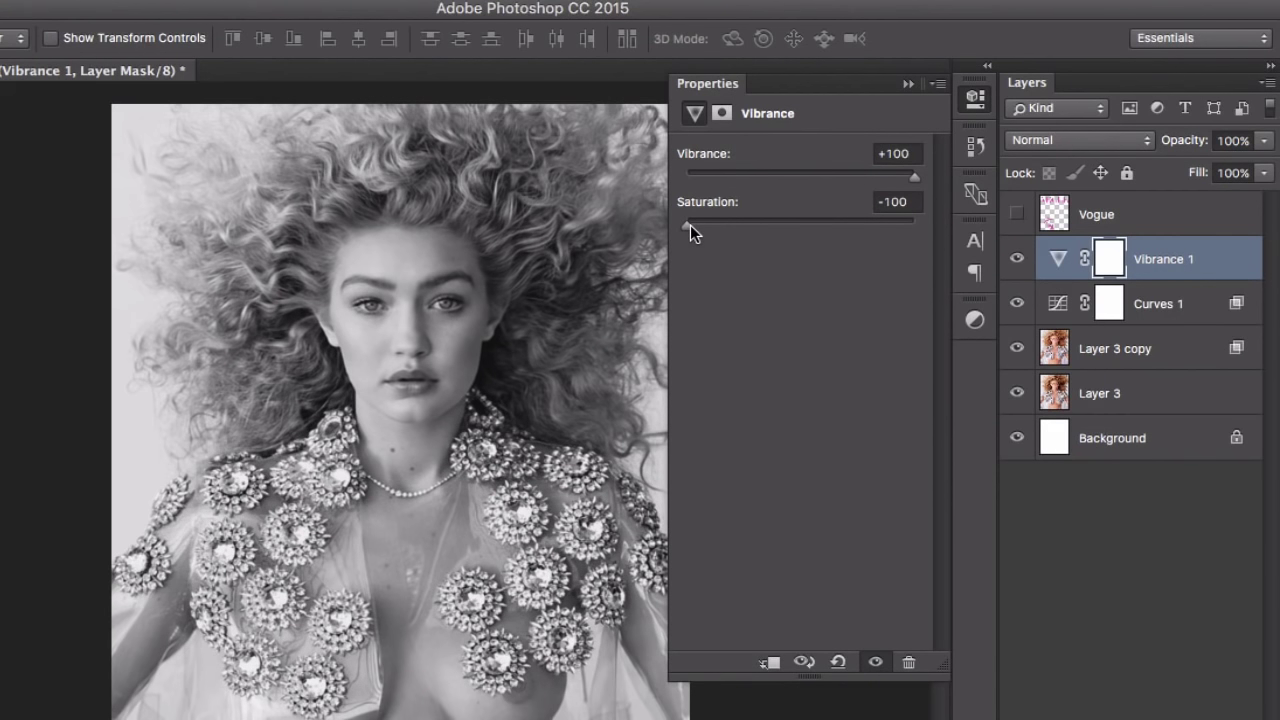
{"action": "left_click_drag", "start_coordinate": [690, 226], "coordinate": [724, 226]}
{"action": "mouse_move", "coordinate": [726, 224]}
{"action": "left_mouse_down"}
{"action": "mouse_move", "coordinate": [737, 224]}
{"action": "mouse_move", "coordinate": [724, 225]}
{"action": "left_mouse_up"}
{"action": "left_click", "coordinate": [902, 206]}
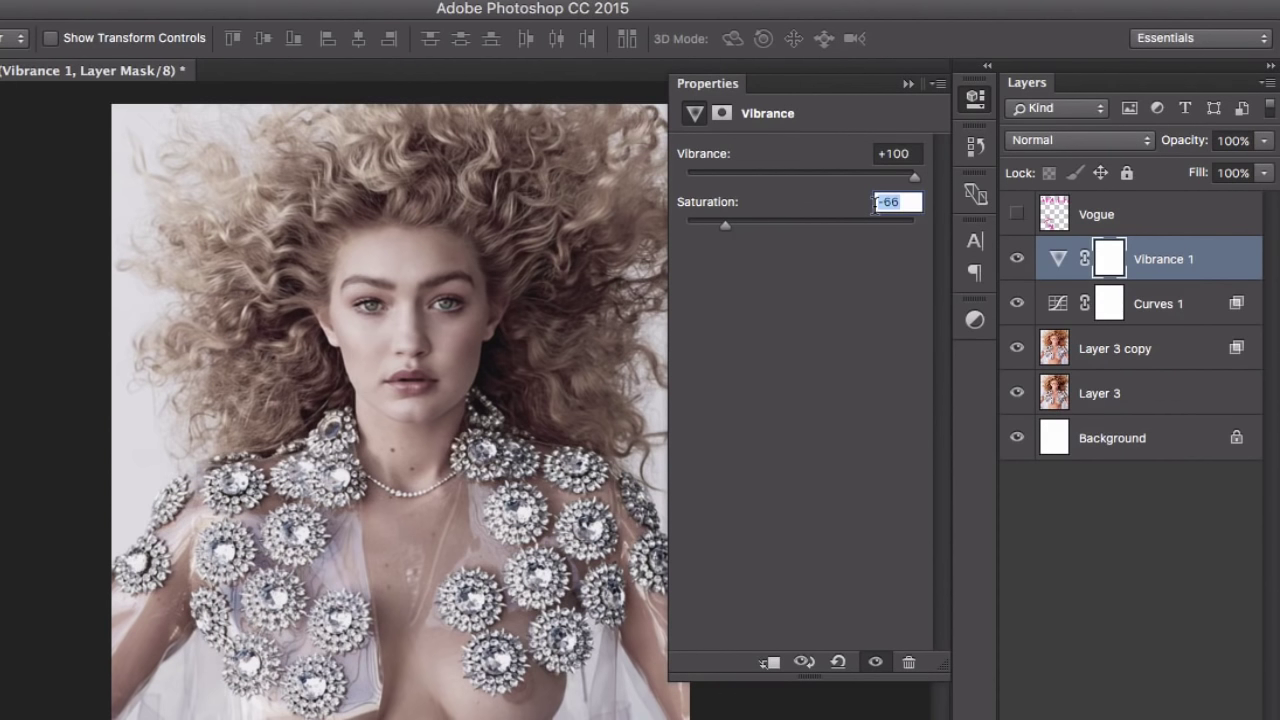
{"action": "type", "text": "-30"}
{"action": "left_click", "coordinate": [1146, 719]}
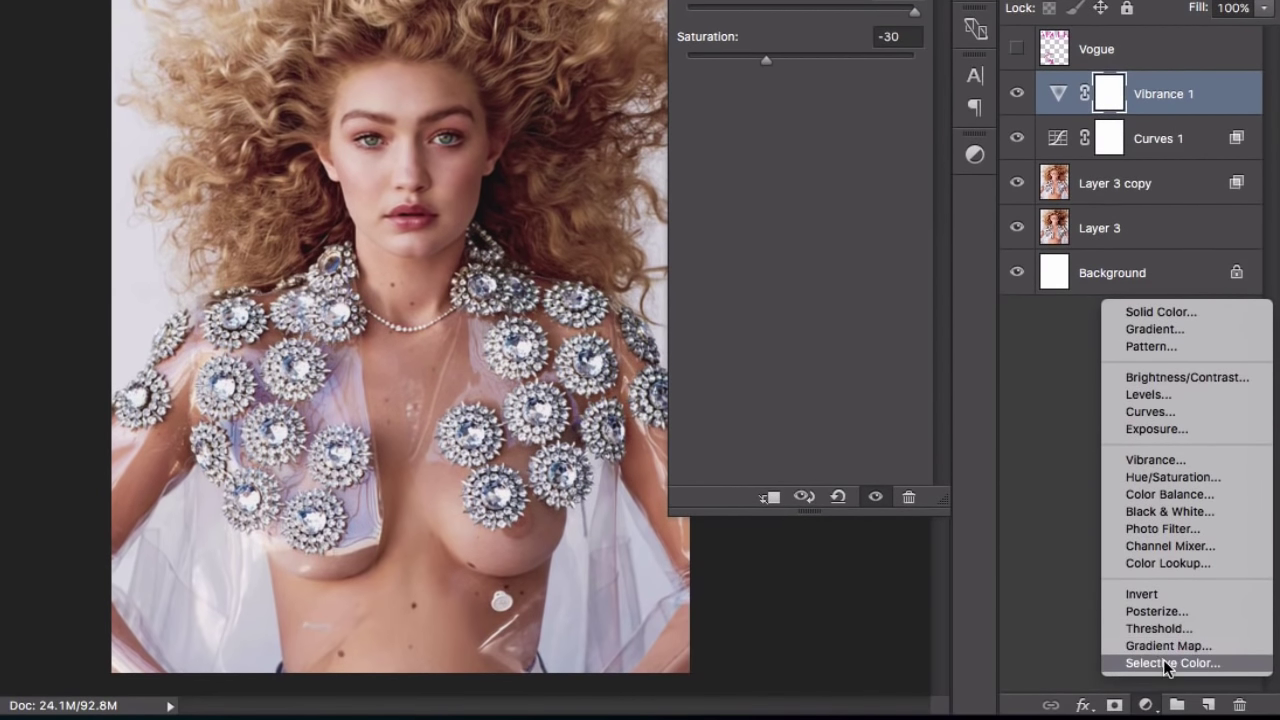
Step: Add a Selective Color adjustment layer and raise Black in the Reds to +43
{"action": "left_click", "coordinate": [1163, 662]}
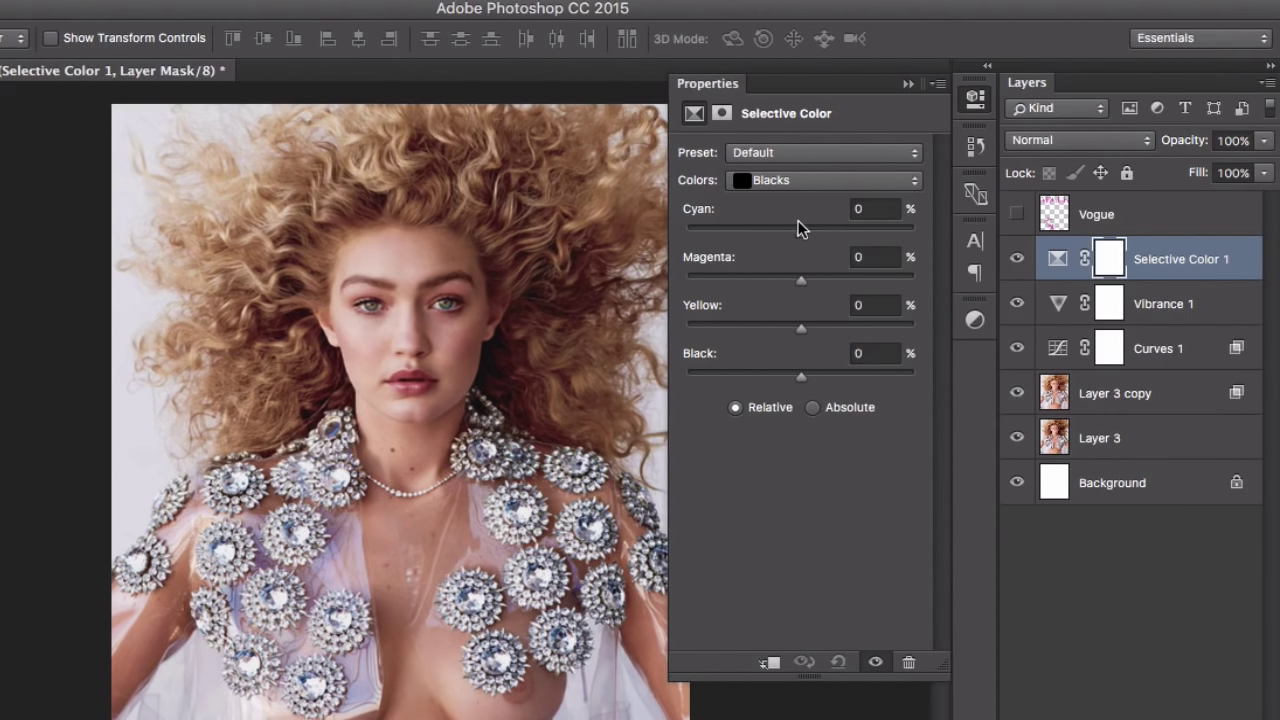
{"action": "left_click", "coordinate": [800, 182]}
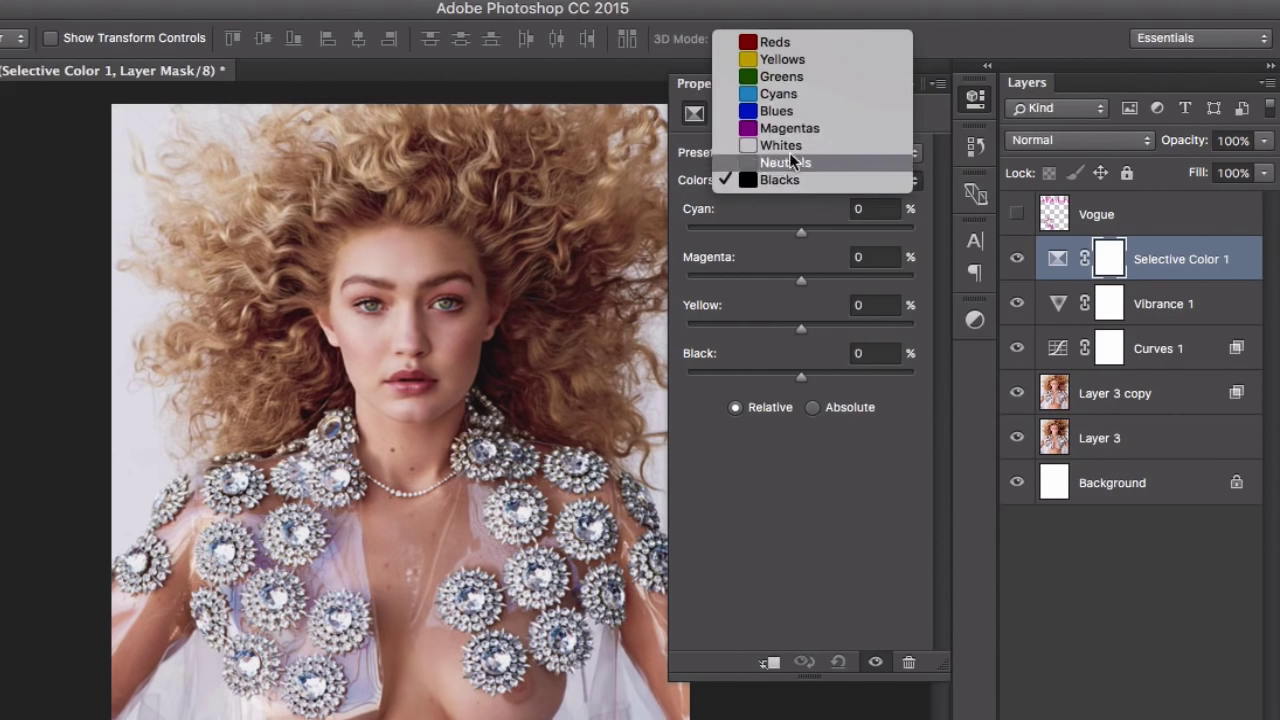
{"action": "left_click", "coordinate": [788, 42]}
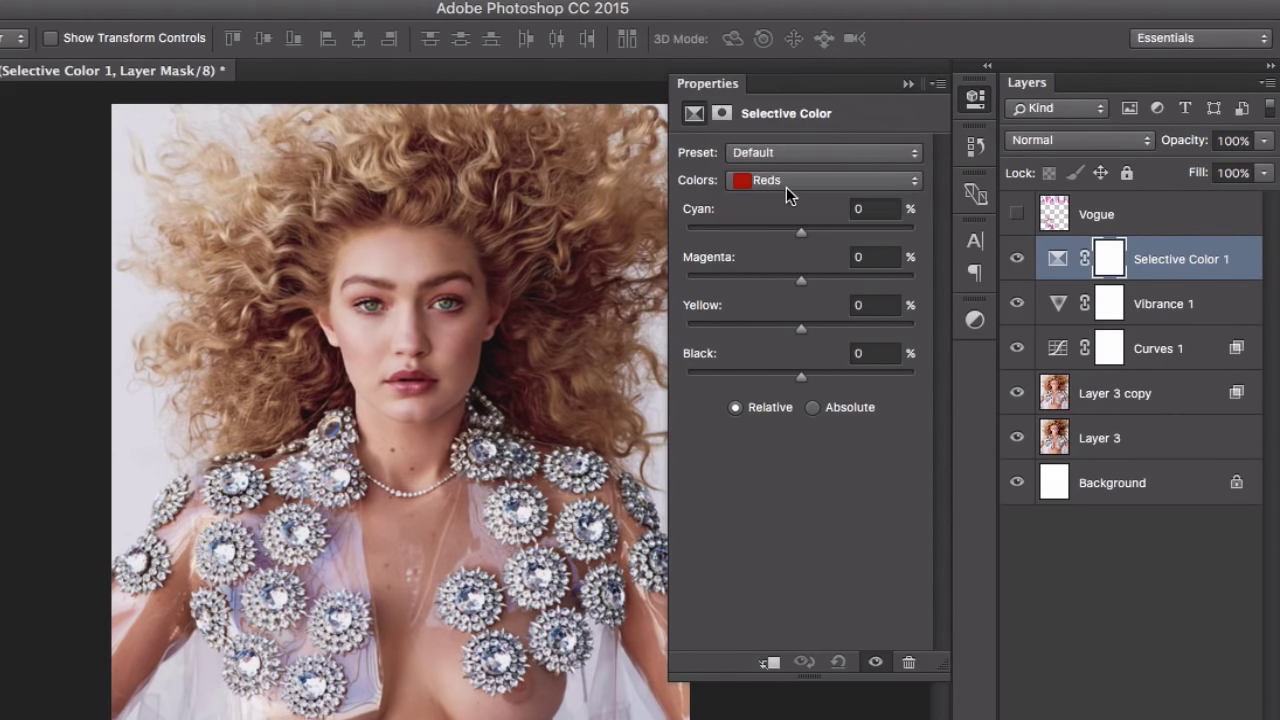
{"action": "left_click", "coordinate": [785, 186]}
{"action": "left_click", "coordinate": [782, 197]}
{"action": "left_click", "coordinate": [785, 182]}
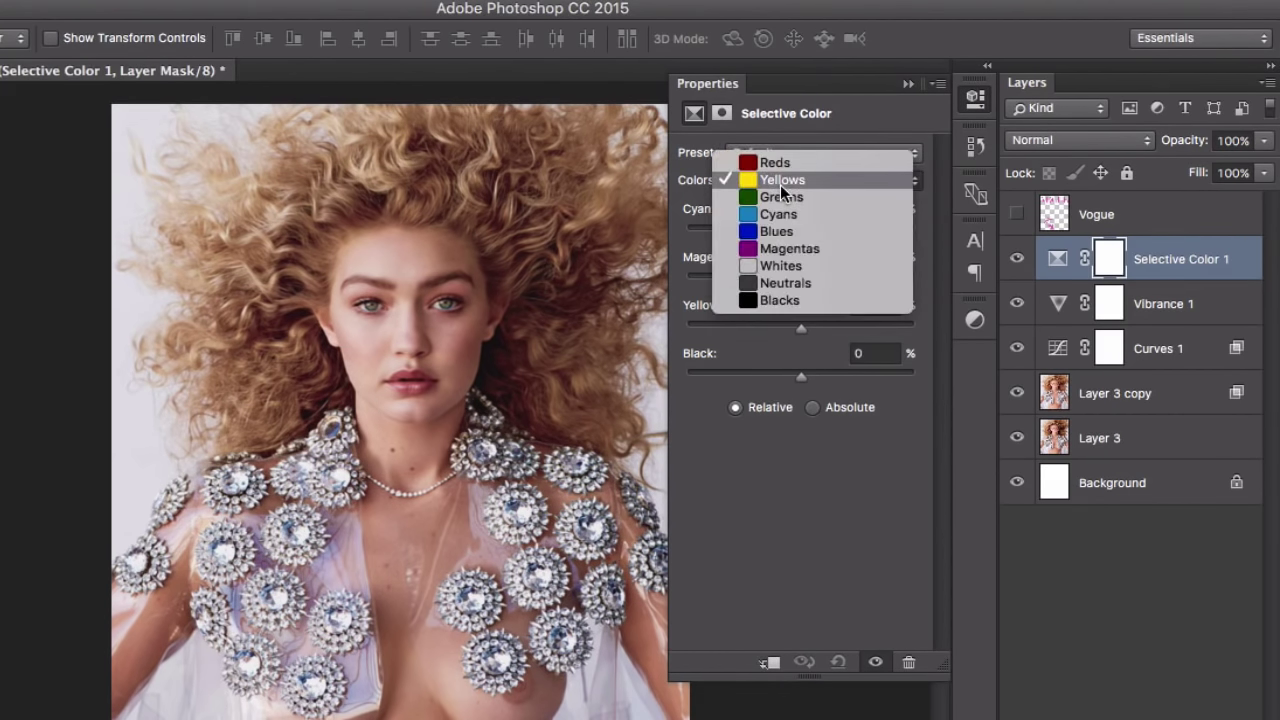
{"action": "left_click", "coordinate": [780, 165]}
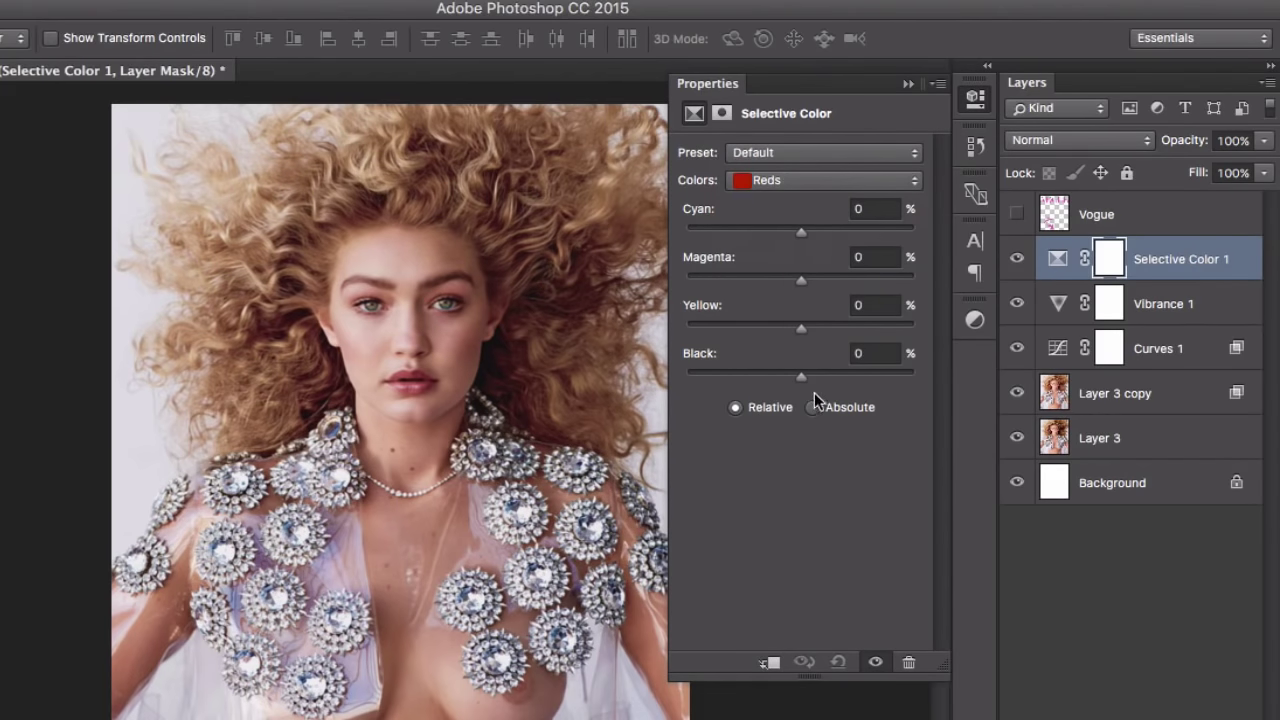
{"action": "left_click_drag", "start_coordinate": [801, 376], "coordinate": [843, 377]}
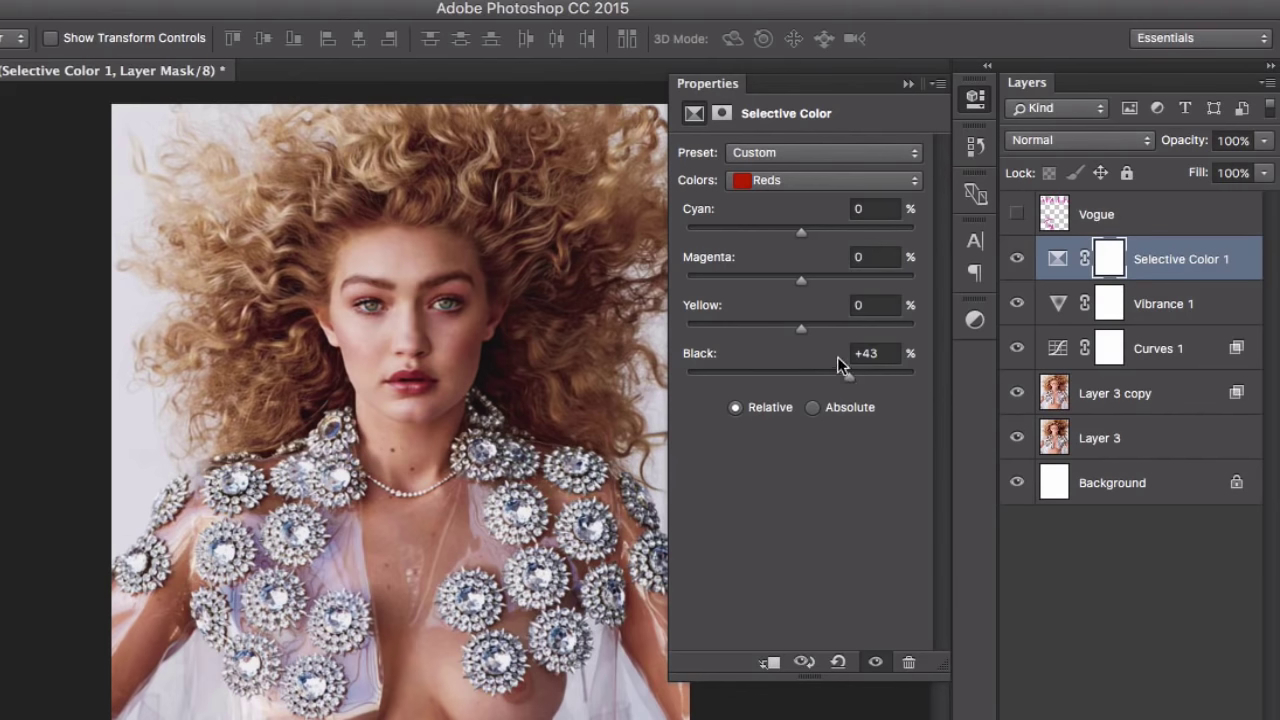
Step: In the Yellows, set Black to -79 and Magenta to -25, with small Cyan and Yellow tweaks
{"action": "left_click", "coordinate": [760, 185]}
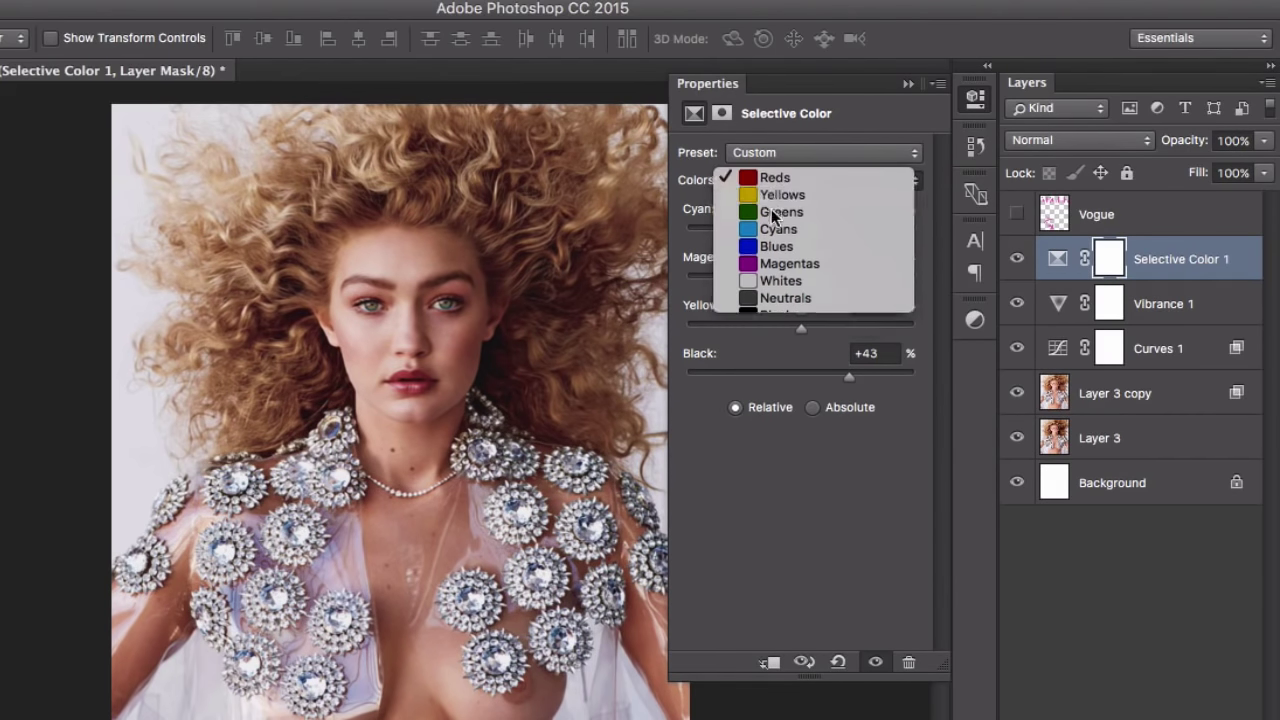
{"action": "left_click", "coordinate": [770, 196]}
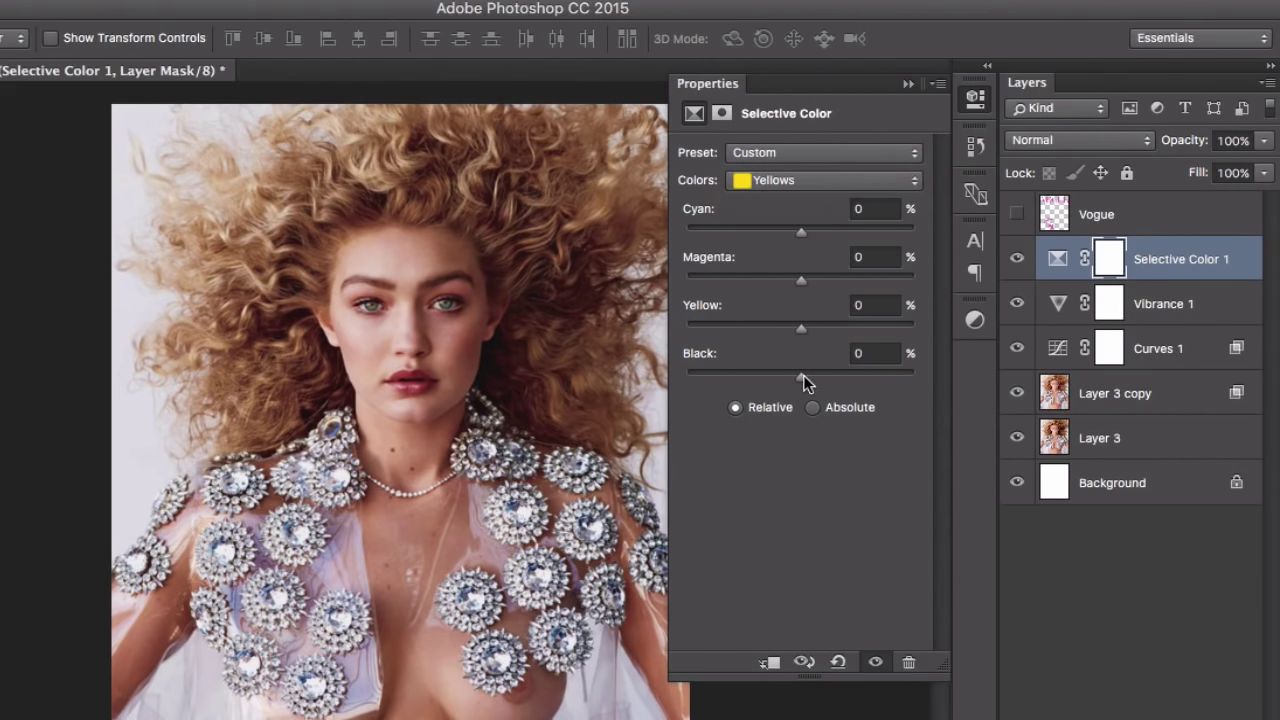
{"action": "left_click_drag", "start_coordinate": [800, 376], "coordinate": [709, 385]}
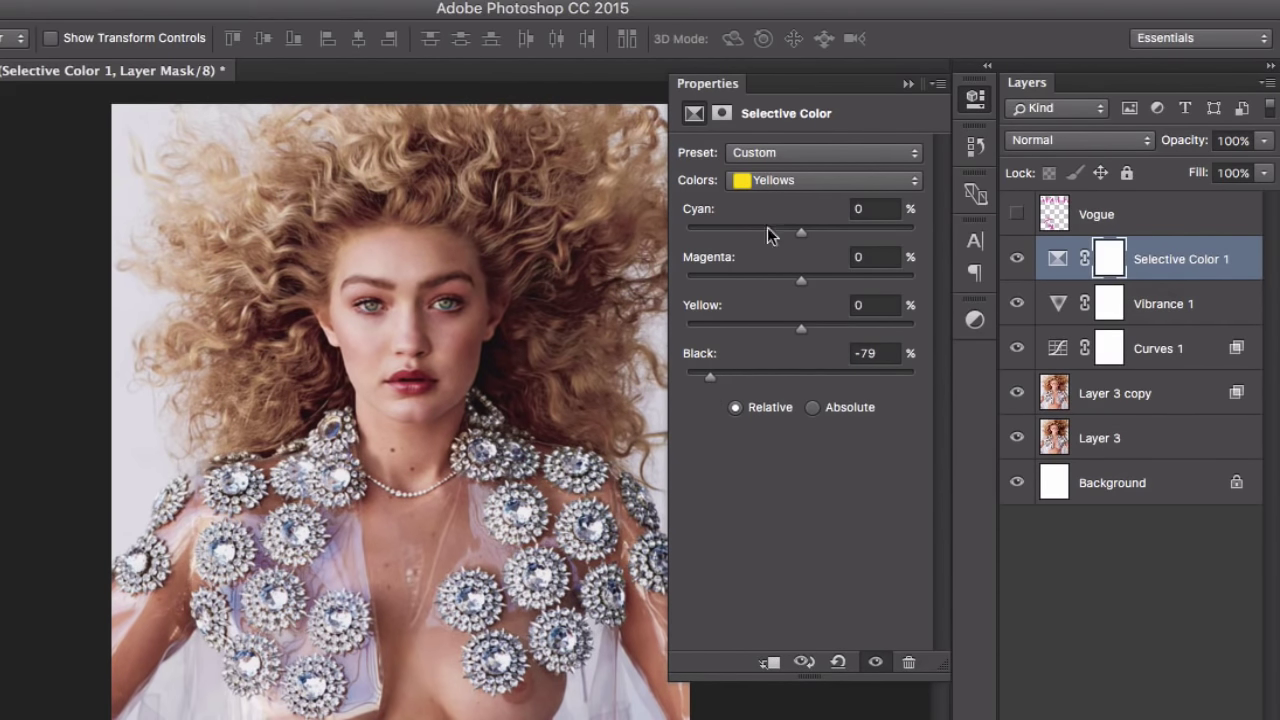
{"action": "mouse_move", "coordinate": [801, 231]}
{"action": "left_mouse_down"}
{"action": "mouse_move", "coordinate": [777, 237]}
{"action": "mouse_move", "coordinate": [831, 240]}
{"action": "mouse_move", "coordinate": [780, 240]}
{"action": "mouse_move", "coordinate": [808, 237]}
{"action": "left_mouse_up"}
{"action": "left_click_drag", "start_coordinate": [800, 282], "coordinate": [769, 283]}
{"action": "mouse_move", "coordinate": [799, 328]}
{"action": "left_mouse_down"}
{"action": "mouse_move", "coordinate": [828, 327]}
{"action": "mouse_move", "coordinate": [780, 327]}
{"action": "left_mouse_up"}
Step: Back in the Reds, set Cyan to +10 and Magenta to -9, nudging Yellow slightly
{"action": "left_click", "coordinate": [786, 182]}
{"action": "left_click", "coordinate": [779, 168]}
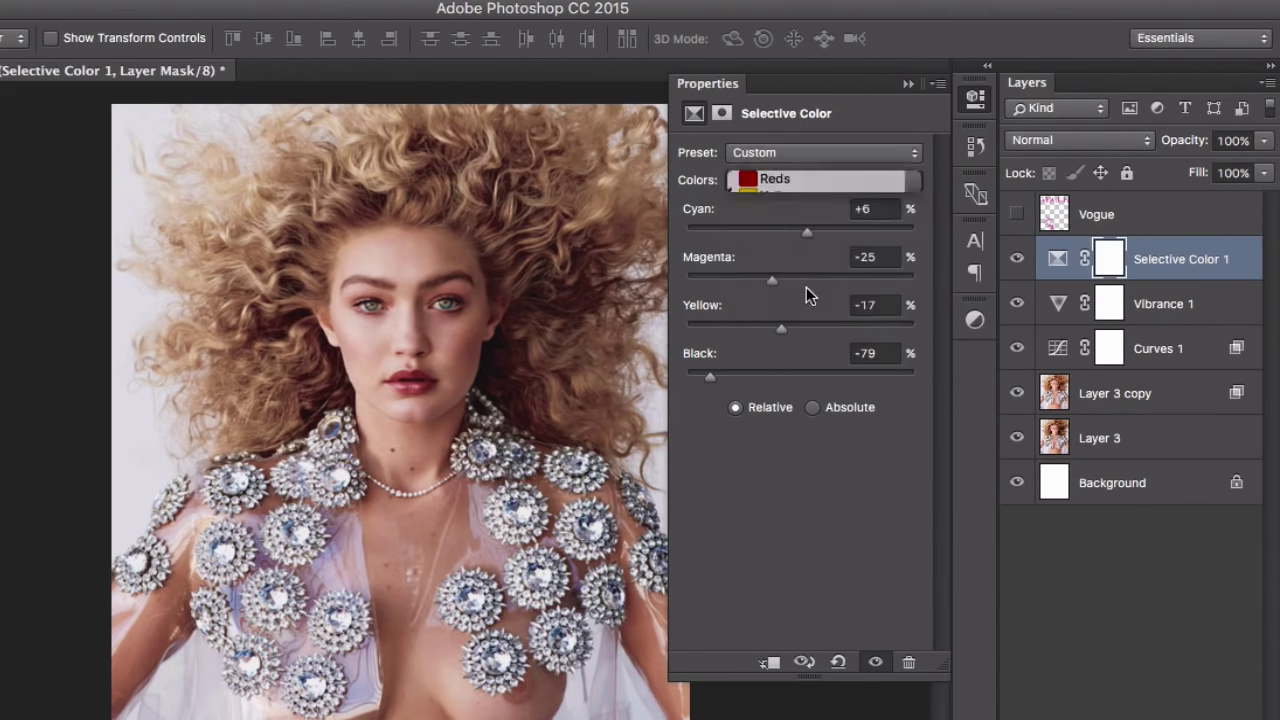
{"action": "mouse_move", "coordinate": [802, 236]}
{"action": "left_mouse_down"}
{"action": "mouse_move", "coordinate": [829, 235]}
{"action": "mouse_move", "coordinate": [751, 234]}
{"action": "mouse_move", "coordinate": [811, 234]}
{"action": "left_mouse_up"}
{"action": "mouse_move", "coordinate": [800, 287]}
{"action": "left_mouse_down"}
{"action": "mouse_move", "coordinate": [811, 286]}
{"action": "mouse_move", "coordinate": [790, 287]}
{"action": "left_mouse_up"}
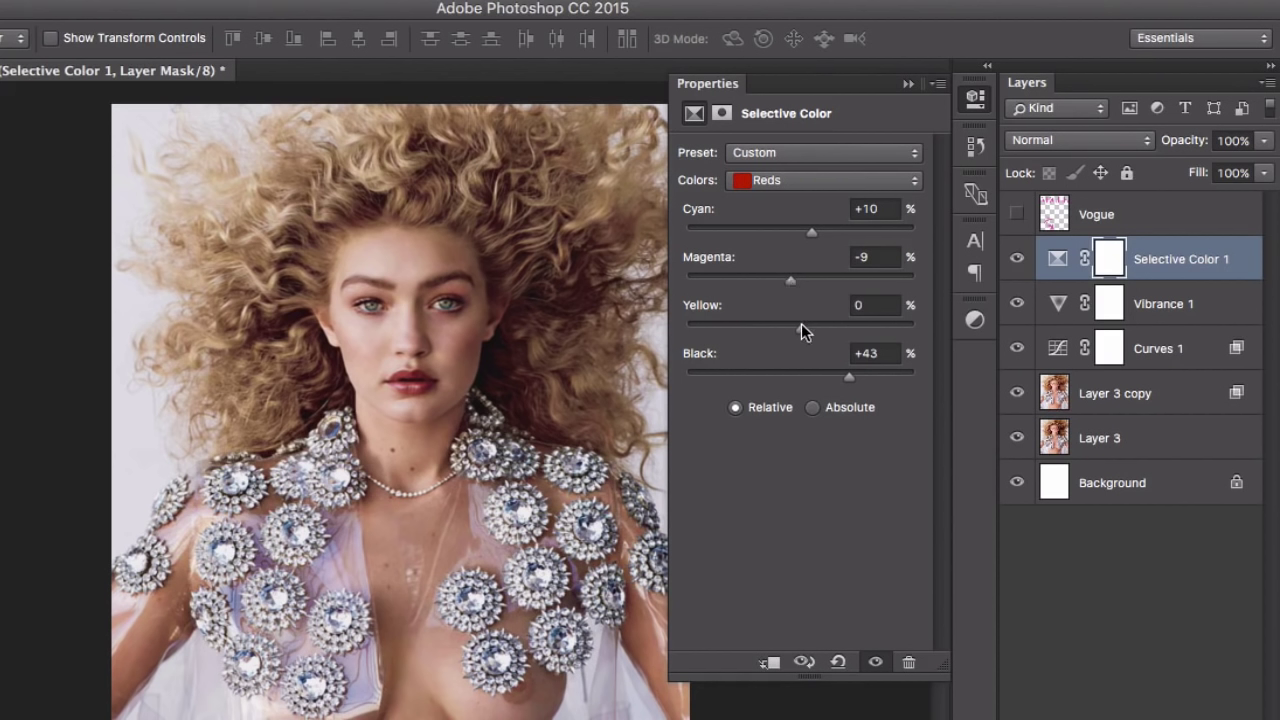
{"action": "mouse_move", "coordinate": [808, 334]}
{"action": "left_mouse_down"}
{"action": "mouse_move", "coordinate": [820, 334]}
{"action": "mouse_move", "coordinate": [792, 333]}
{"action": "mouse_move", "coordinate": [837, 334]}
{"action": "mouse_move", "coordinate": [818, 334]}
{"action": "left_mouse_up"}
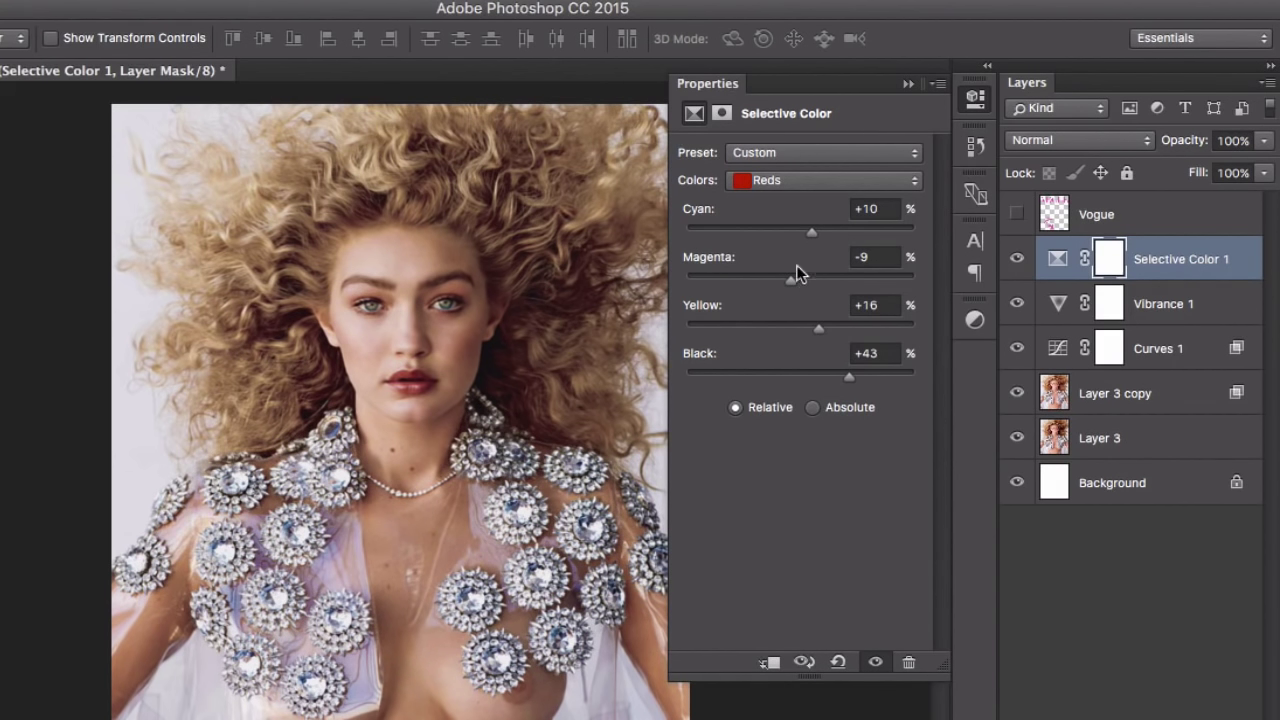
Step: Set the Neutrals range to Cyan +10, Magenta +5 and Yellow -9
{"action": "left_click", "coordinate": [787, 183]}
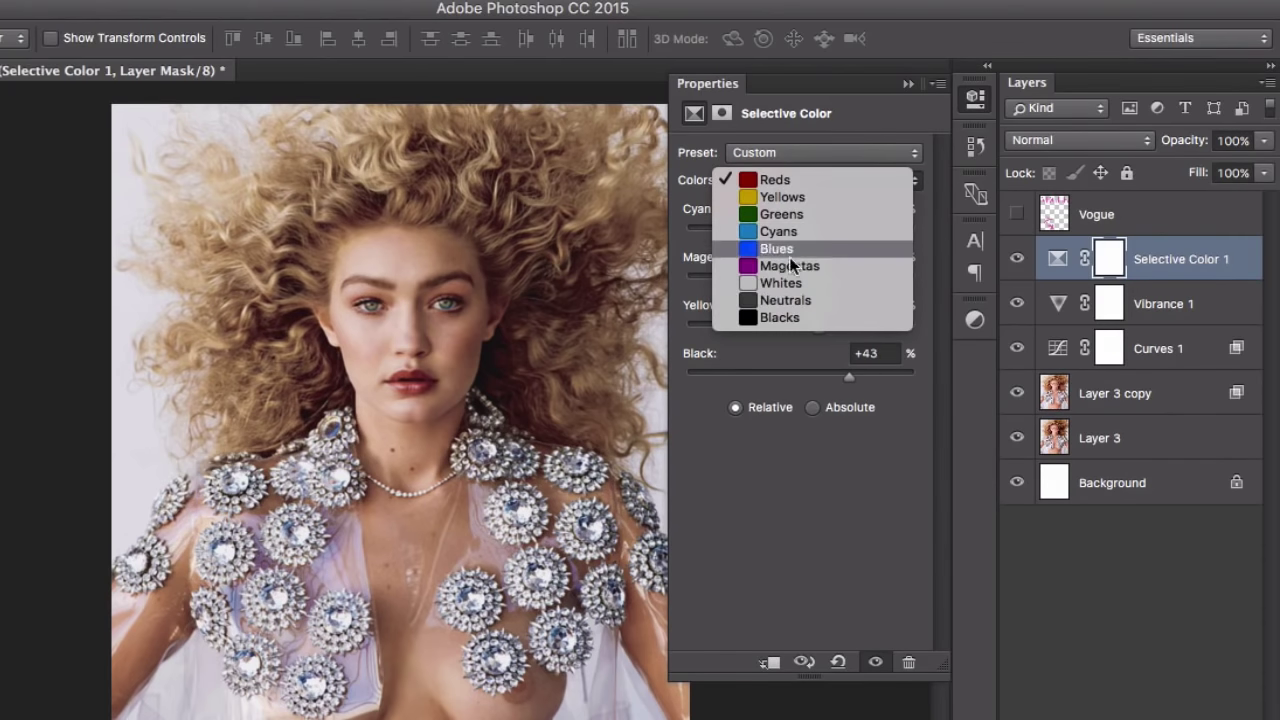
{"action": "left_click", "coordinate": [796, 300]}
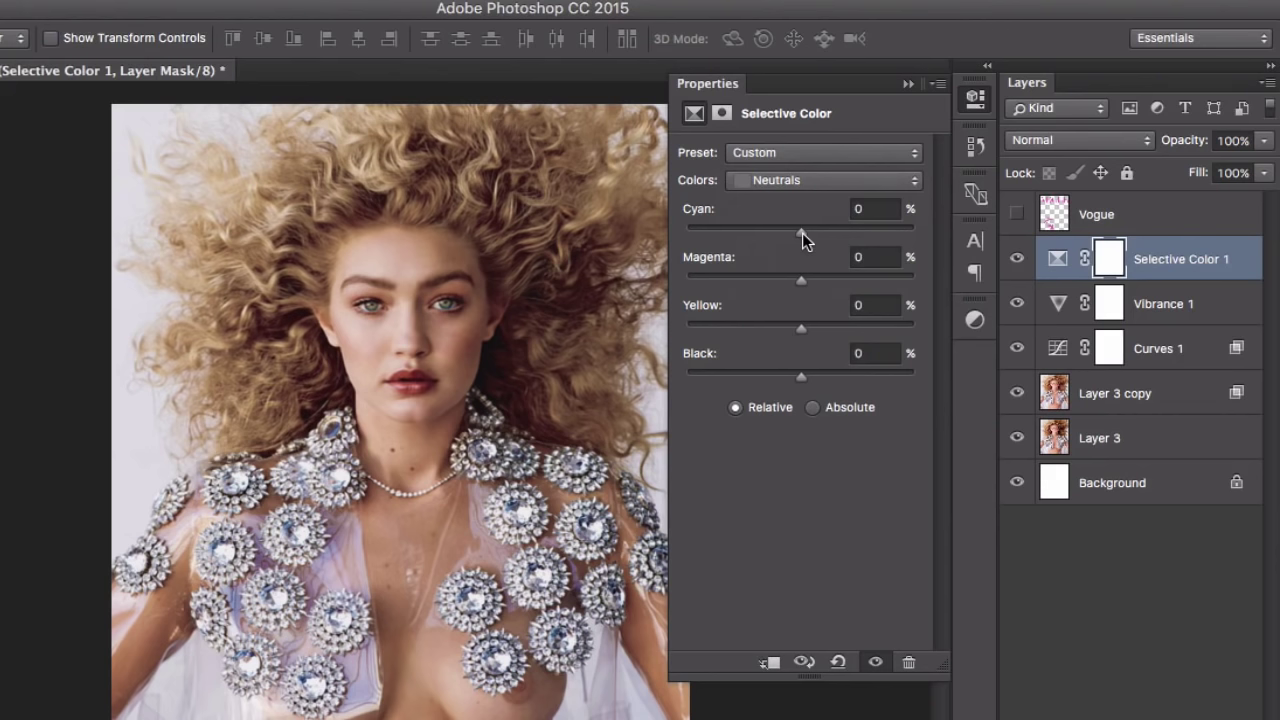
{"action": "left_click_drag", "start_coordinate": [802, 233], "coordinate": [805, 280]}
{"action": "left_click_drag", "start_coordinate": [804, 324], "coordinate": [789, 324]}
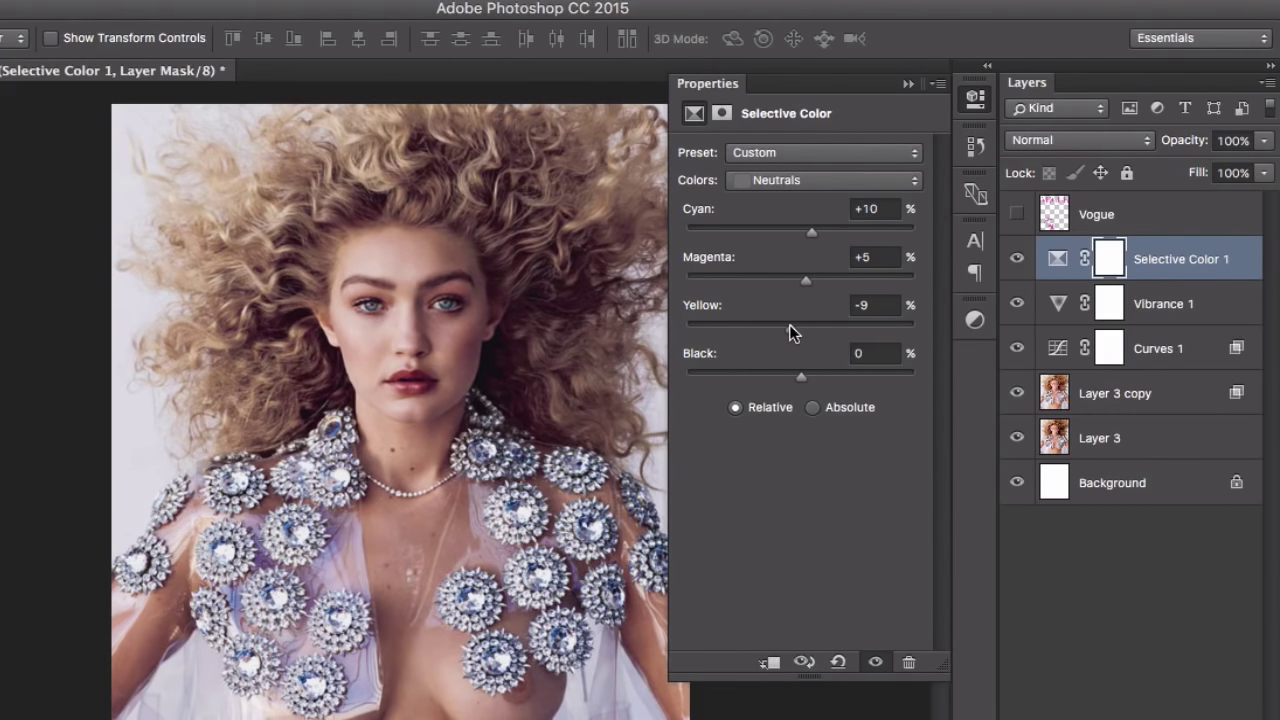
Step: Set Black in the Whites range to -12
{"action": "left_click", "coordinate": [787, 190]}
{"action": "left_click", "coordinate": [781, 166]}
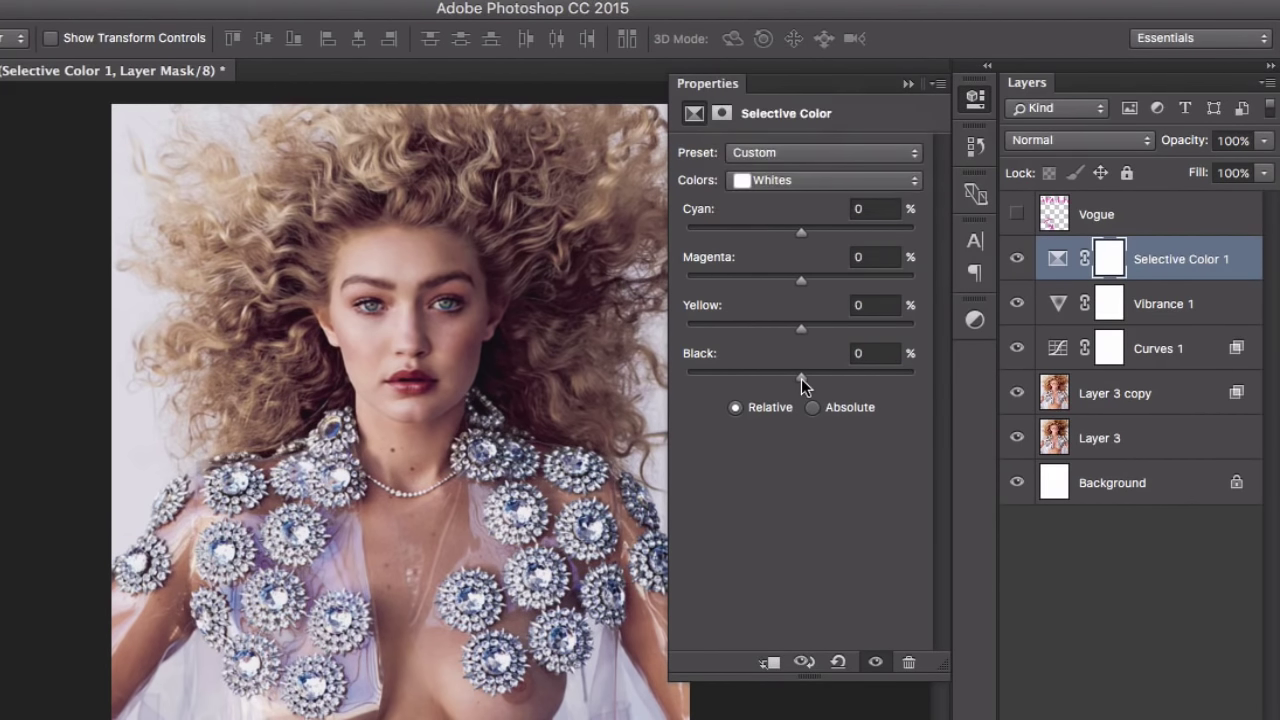
{"action": "left_click_drag", "start_coordinate": [801, 378], "coordinate": [680, 376]}
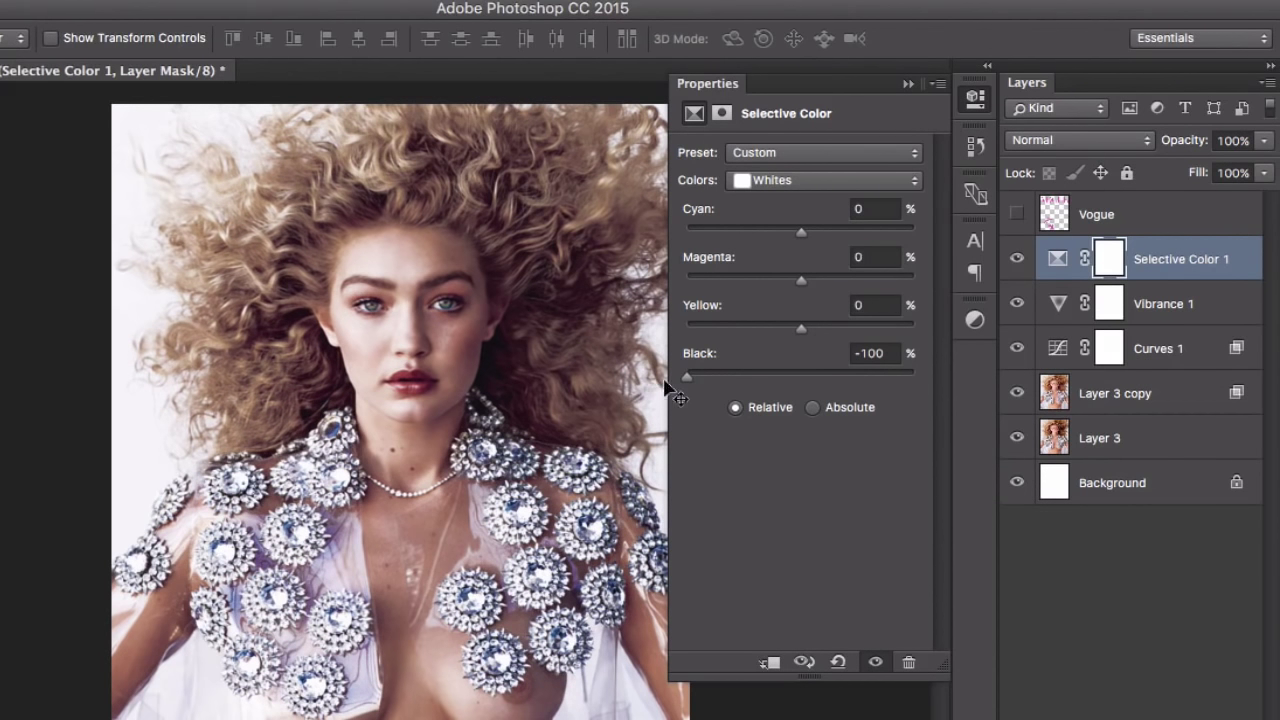
{"action": "left_click_drag", "start_coordinate": [685, 372], "coordinate": [787, 379]}
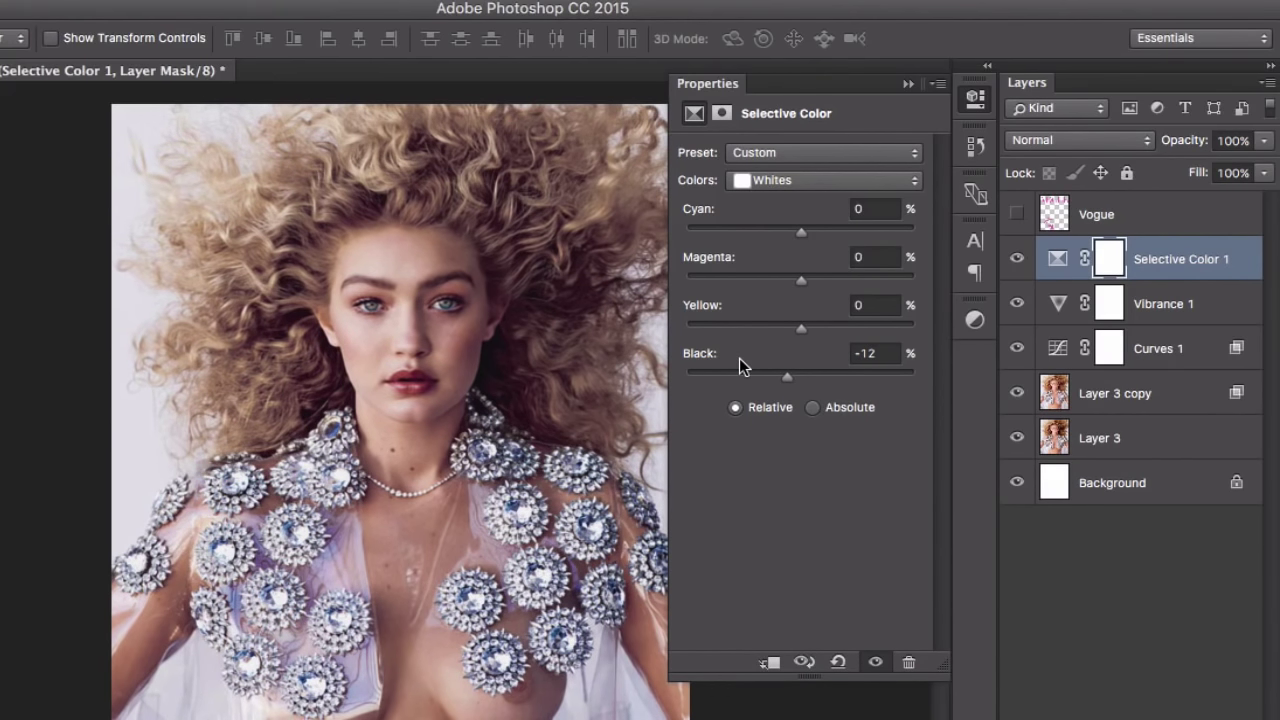
Step: Set the Blacks range of Selective Color 1 to Cyan +4, Magenta -7, Yellow -11
{"action": "left_click", "coordinate": [787, 178]}
{"action": "left_click", "coordinate": [785, 215]}
{"action": "mouse_move", "coordinate": [801, 330]}
{"action": "left_mouse_down"}
{"action": "mouse_move", "coordinate": [748, 335]}
{"action": "mouse_move", "coordinate": [788, 335]}
{"action": "left_mouse_up"}
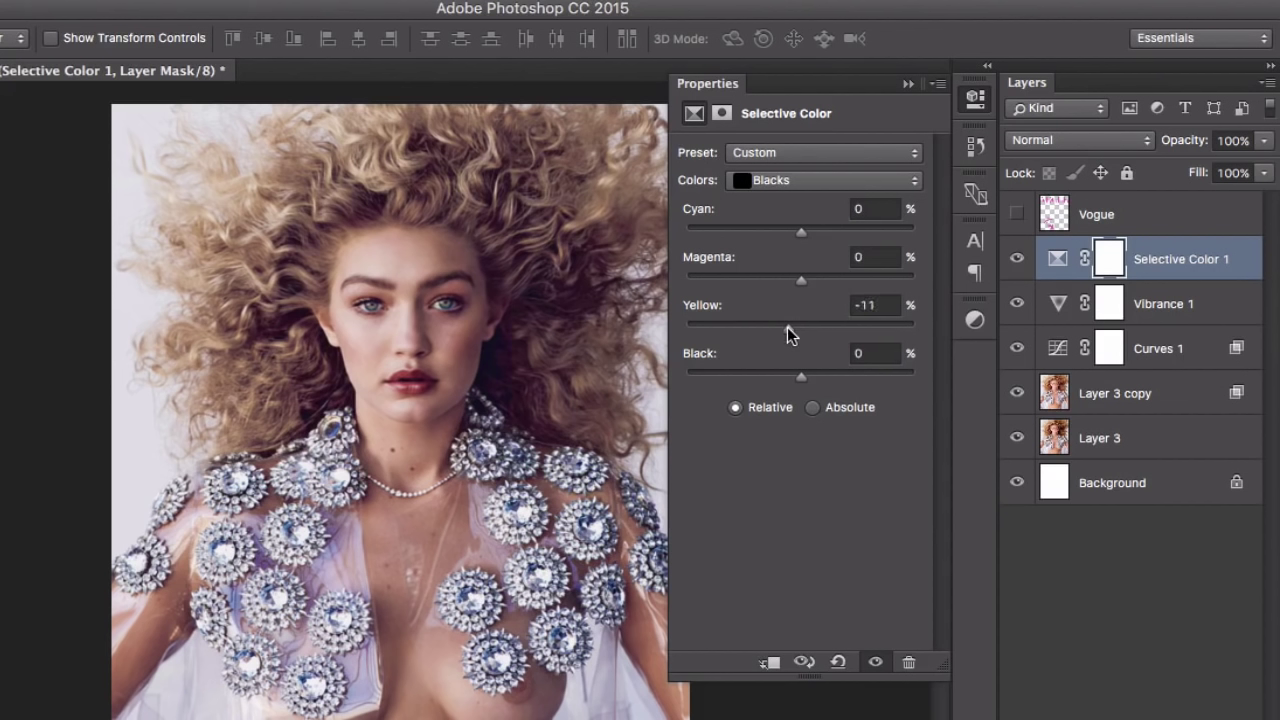
{"action": "left_click_drag", "start_coordinate": [805, 282], "coordinate": [791, 286]}
{"action": "left_click_drag", "start_coordinate": [802, 236], "coordinate": [803, 238]}
Step: Stamp visible layers into a new top layer, hide the four layers below, and compare
{"action": "left_click", "coordinate": [911, 85]}
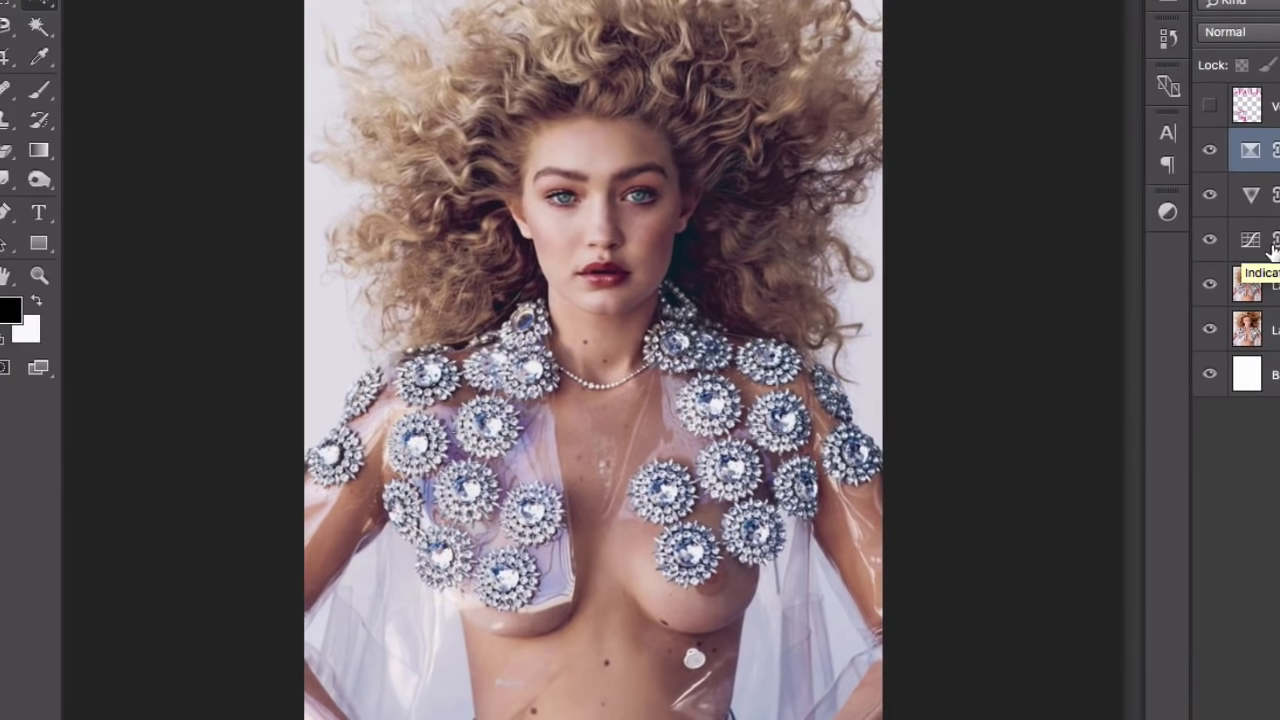
{"action": "key", "text": "super+alt+shift+e"}
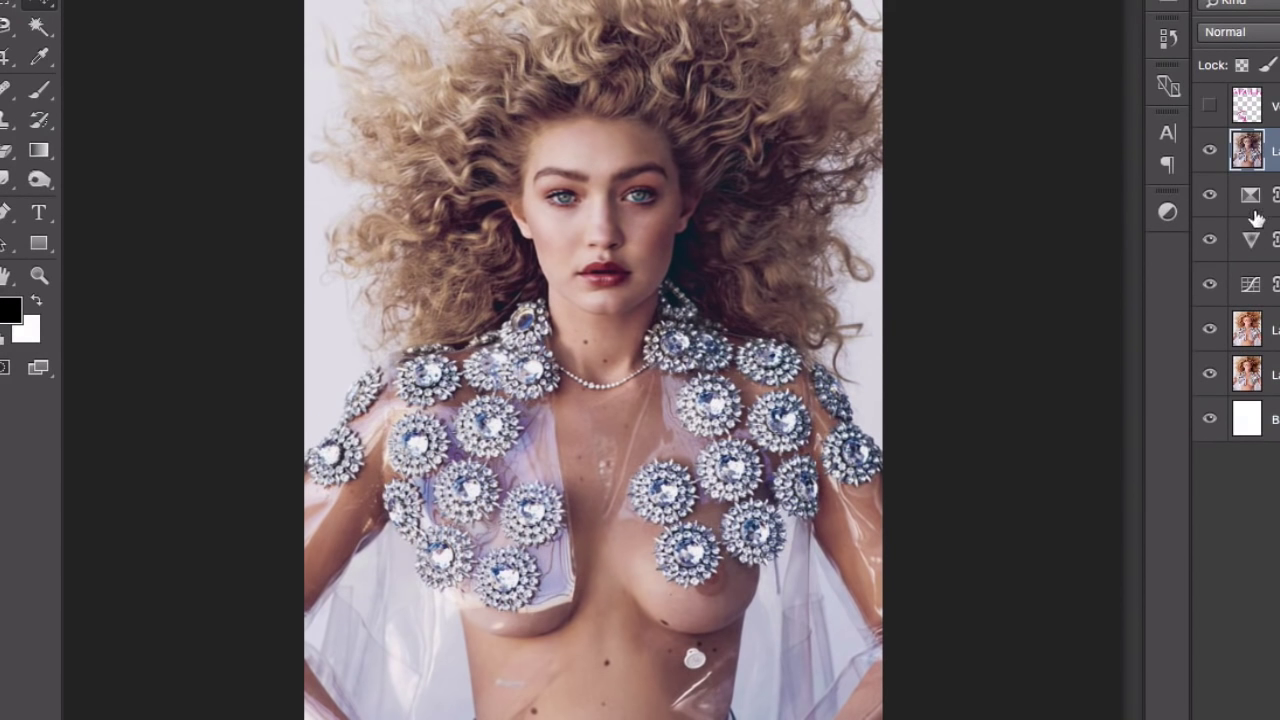
{"action": "left_click_drag", "start_coordinate": [1220, 197], "coordinate": [1214, 326]}
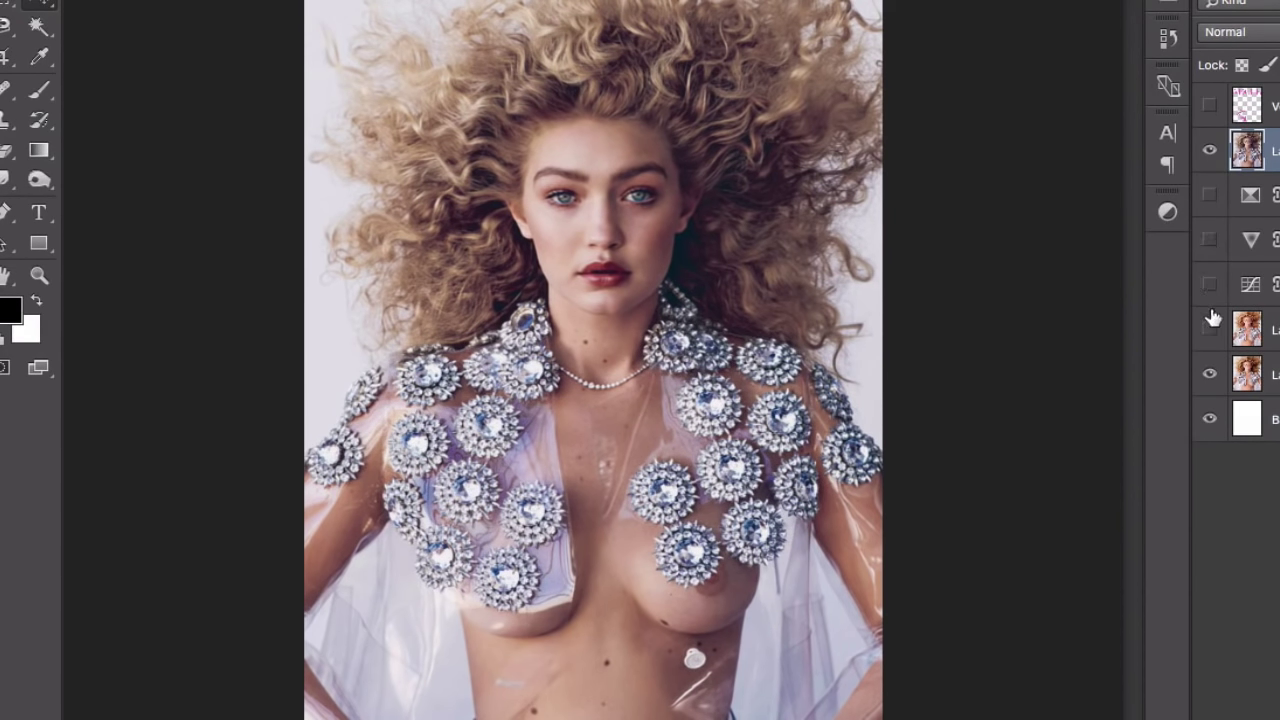
{"action": "left_click", "coordinate": [1210, 152]}
{"action": "left_click", "coordinate": [1211, 153]}
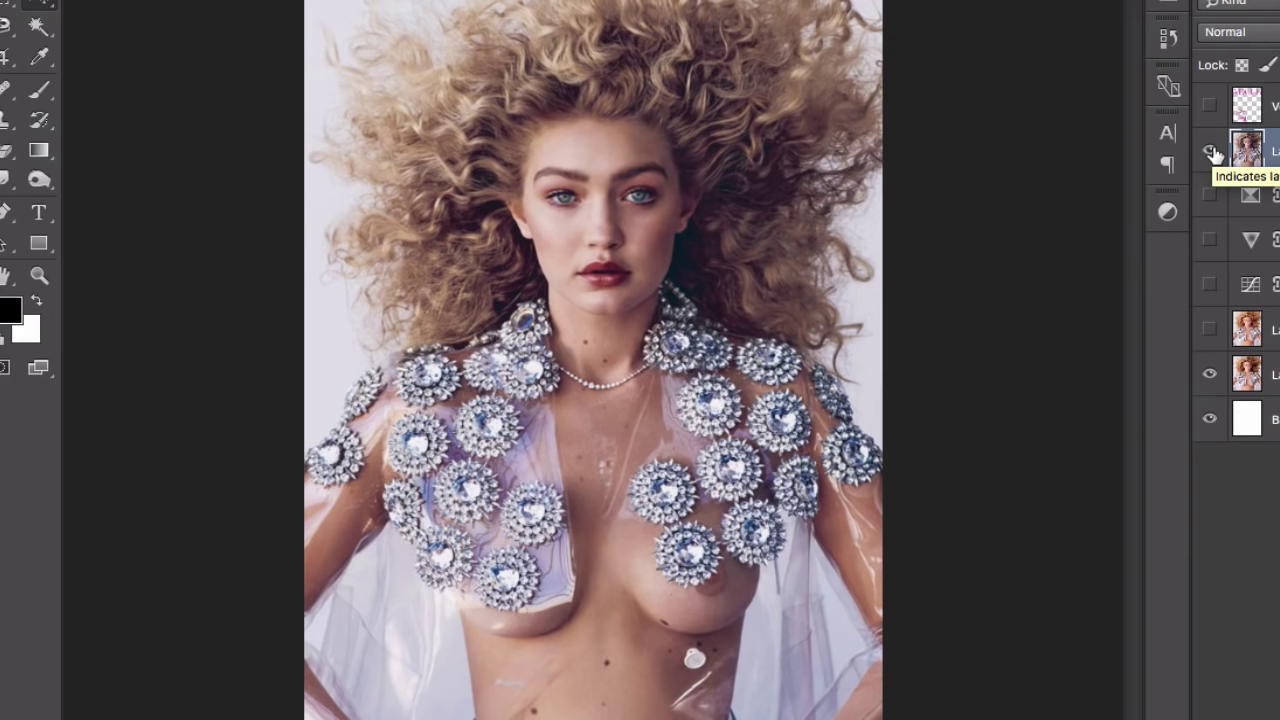
Step: Make the Vogue layer visible so the pink masthead and headline overlay the portrait
{"action": "left_click", "coordinate": [1209, 110]}
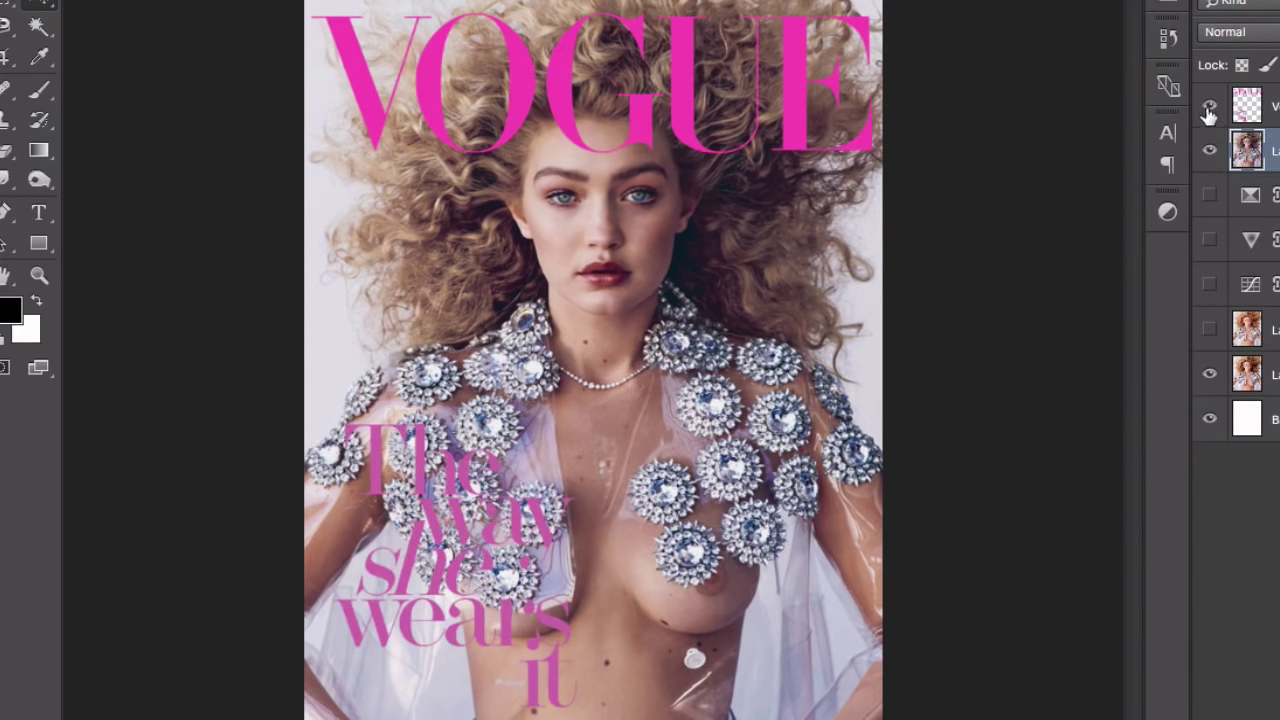